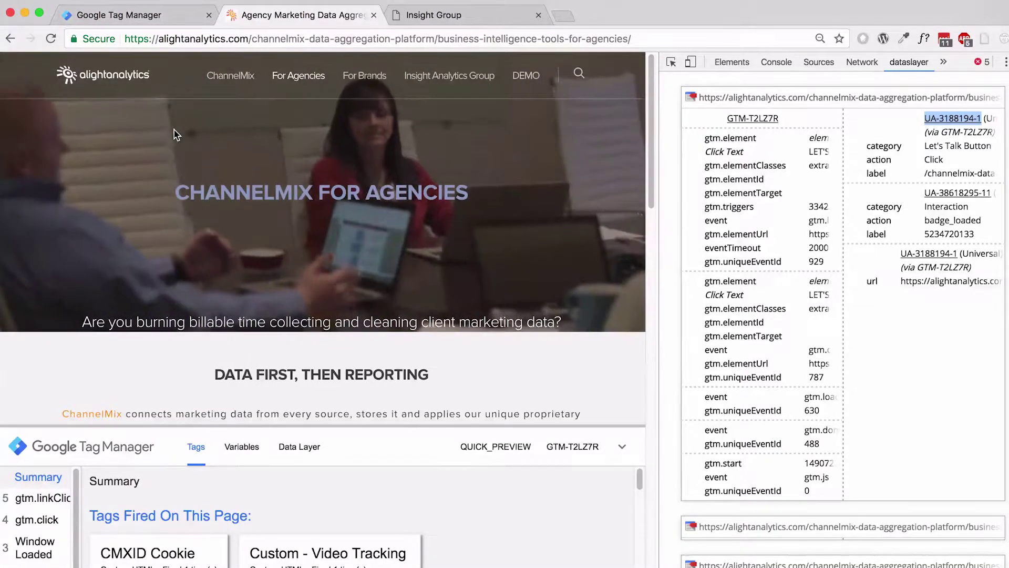
# Step: View the Insight Group site in preview, then return to the Demo Space Tags list
pyautogui.click(472, 17)
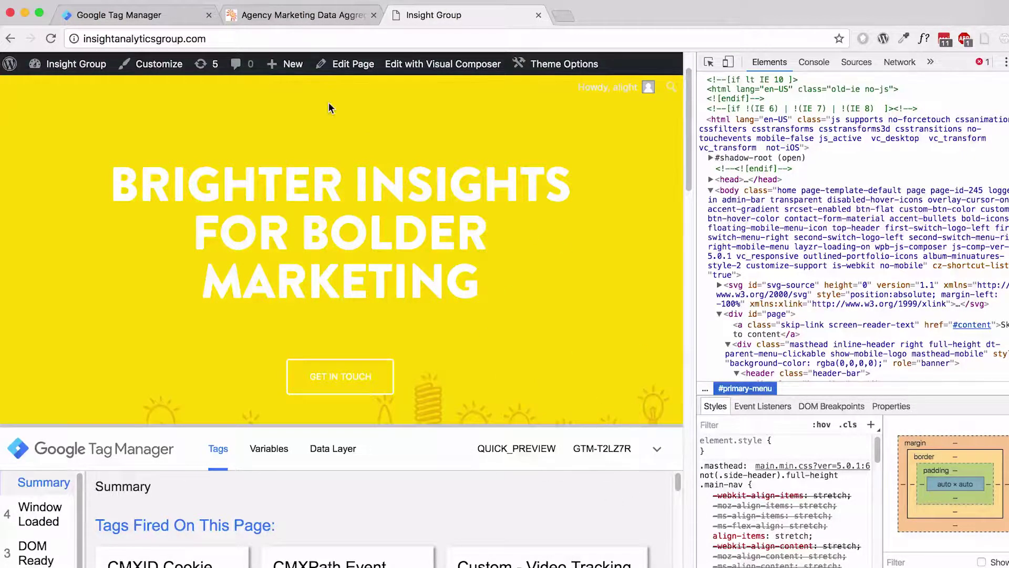
pyautogui.click(160, 16)
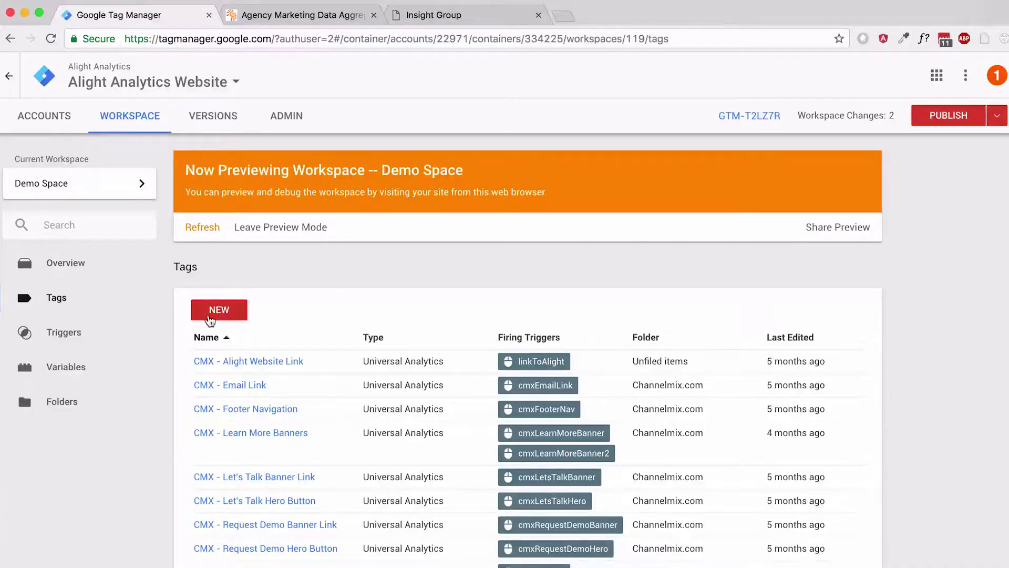
# Step: Create a new tag and name it 'GA Base Code'
pyautogui.click(210, 318)
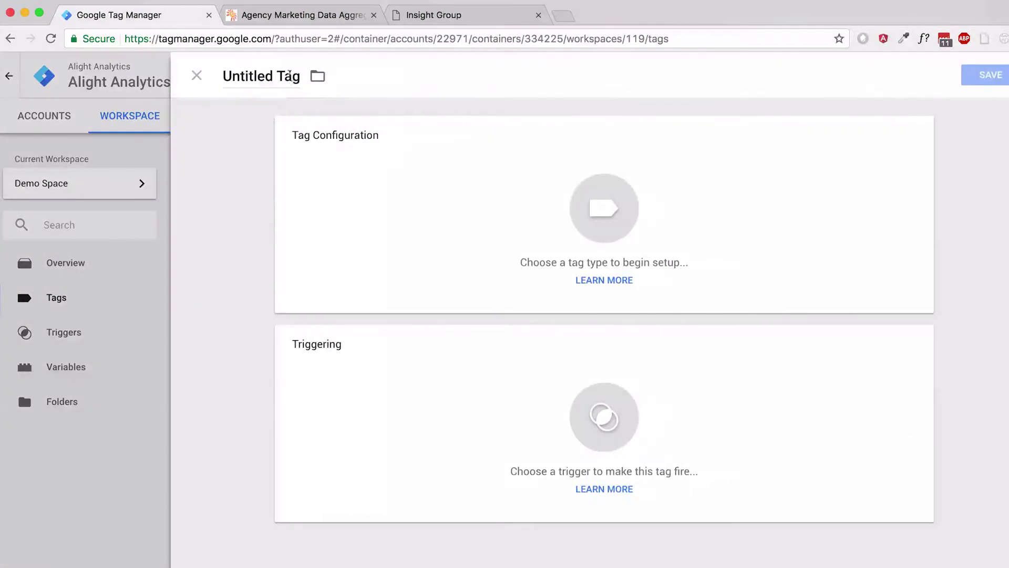
pyautogui.click(286, 75)
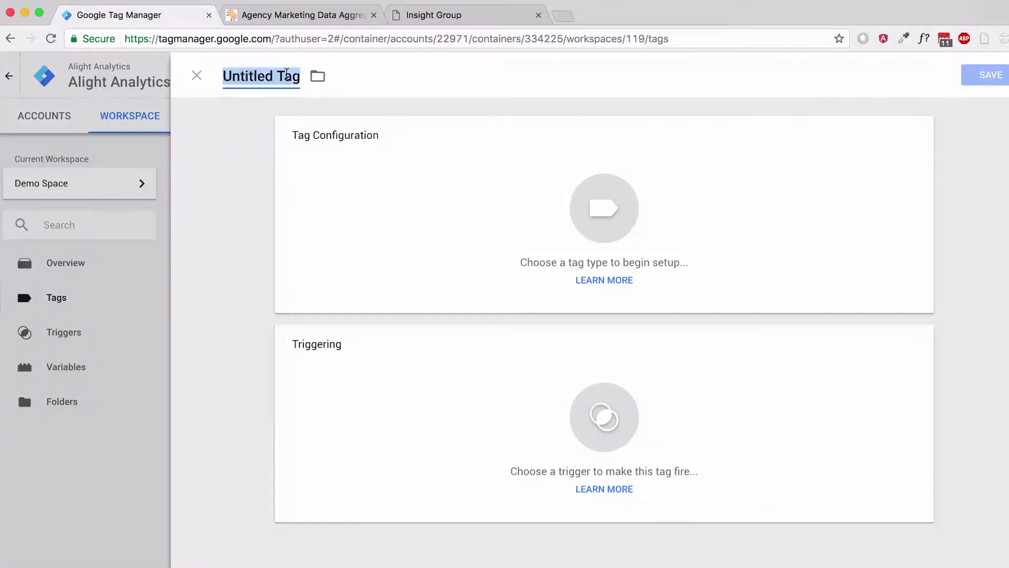
pyautogui.write('GA Base Code')
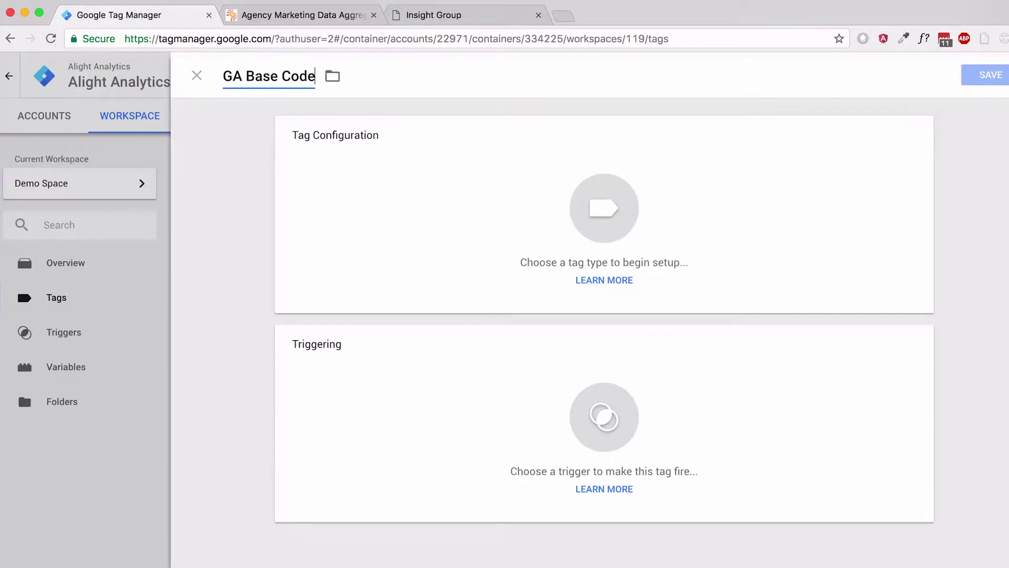
pyautogui.click(488, 264)
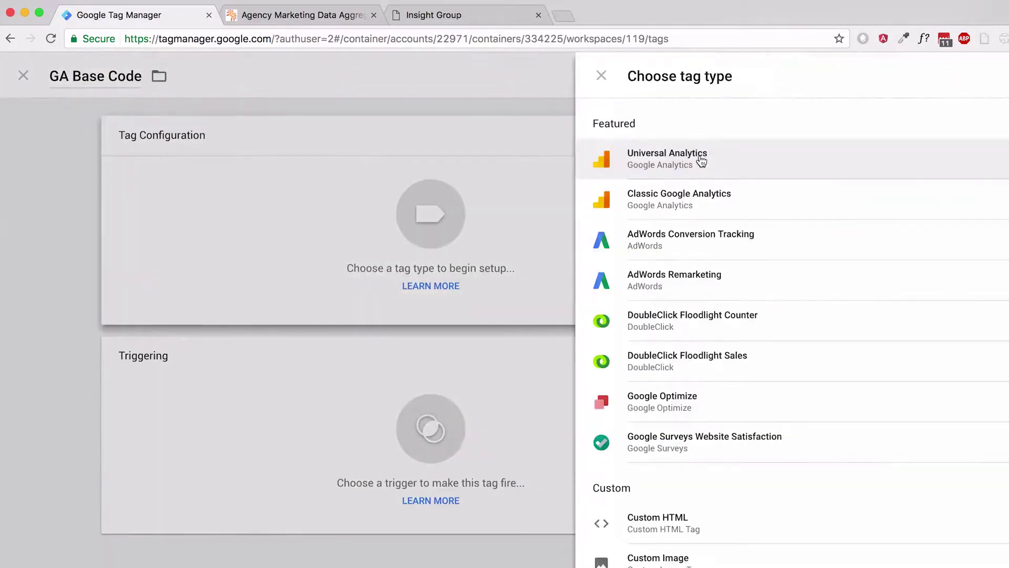
# Step: Make GA Base Code a Universal Analytics tag and start its Tracking ID with '{{ga'
pyautogui.click(709, 179)
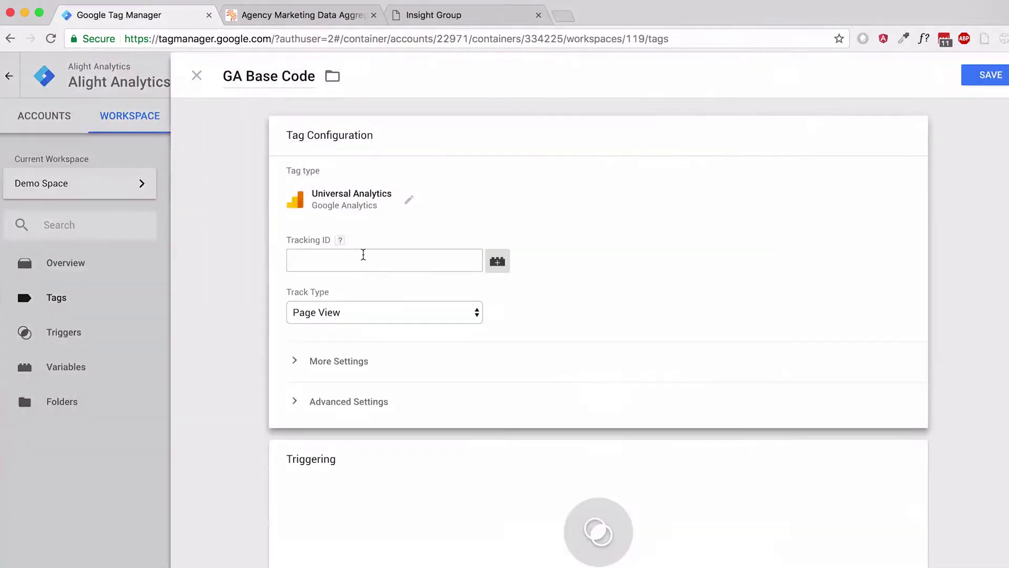
pyautogui.click(363, 254)
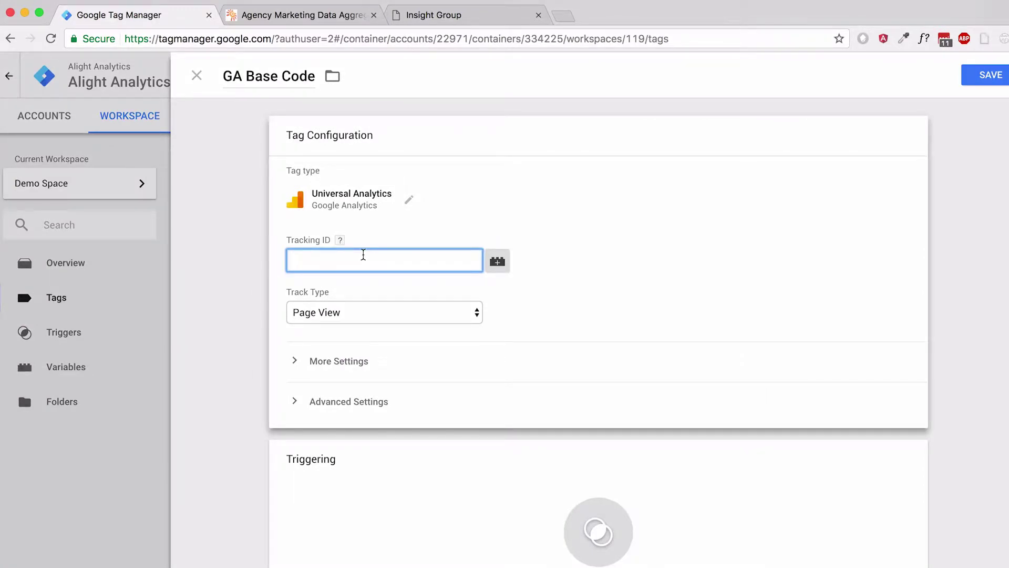
pyautogui.write('{{')
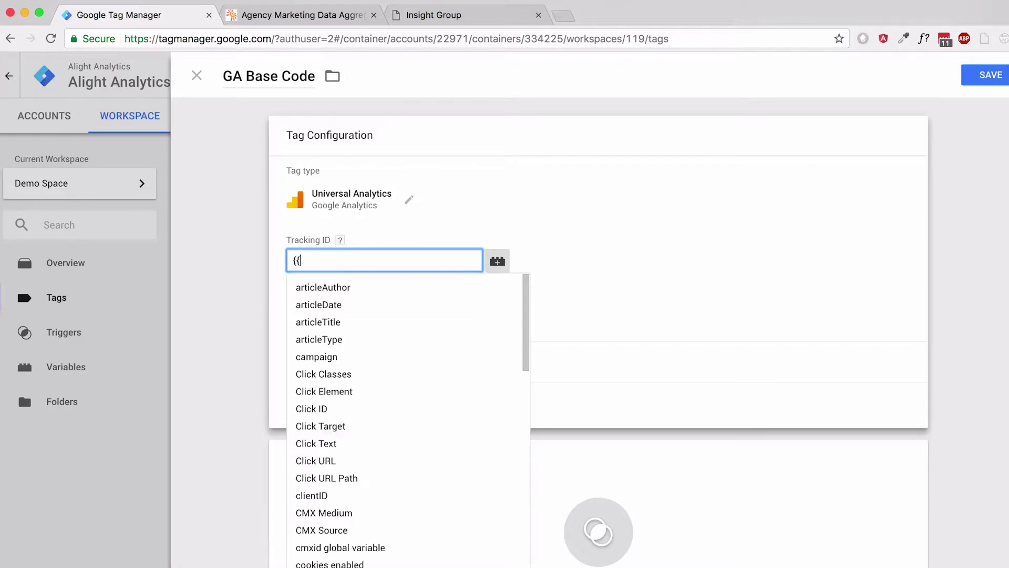
pyautogui.write('ga')
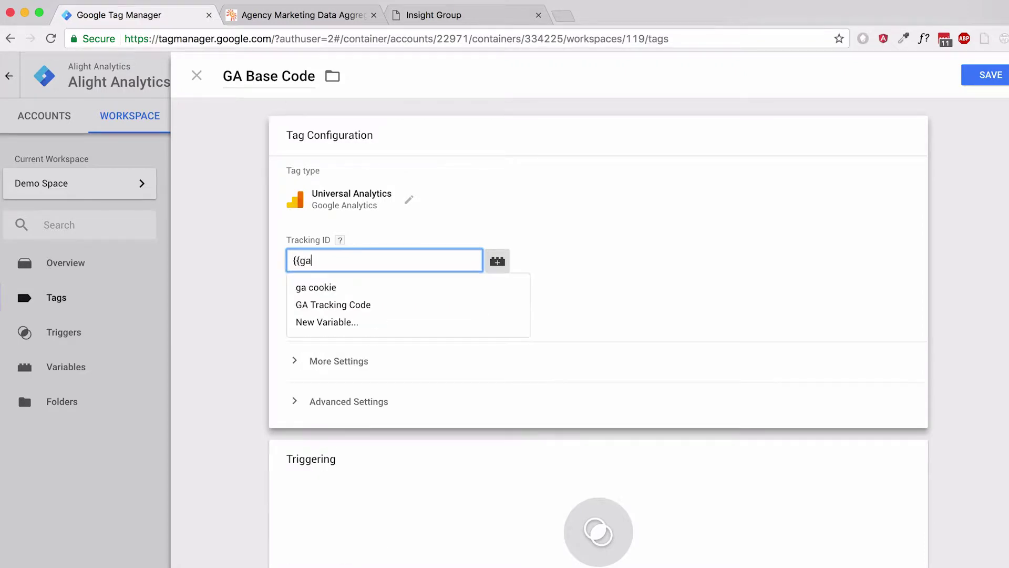
# Step: Create a Lookup Table variable named 'GA Property Lookup' for the Tracking ID
pyautogui.click(353, 324)
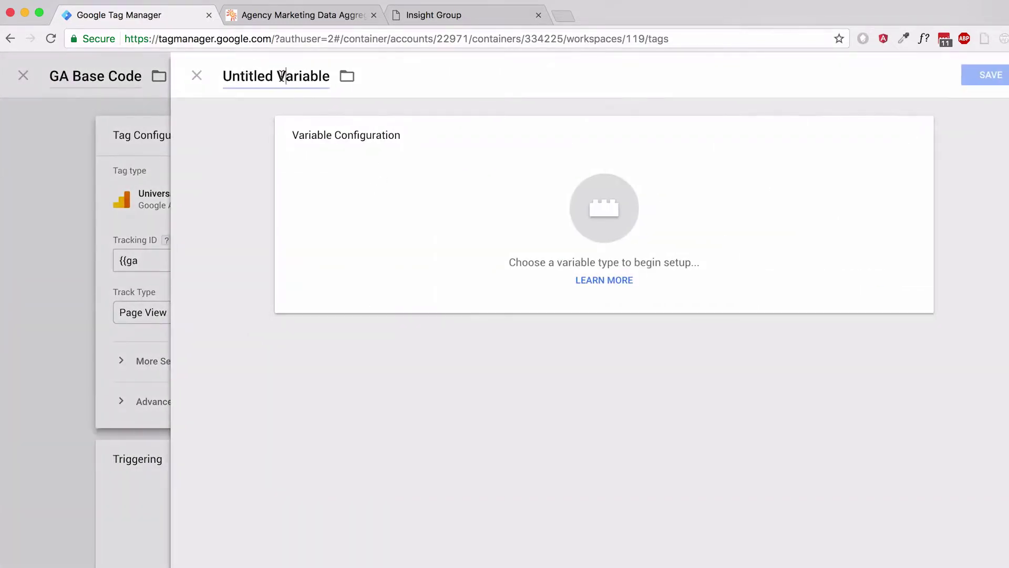
pyautogui.write('GA Property Lookup')
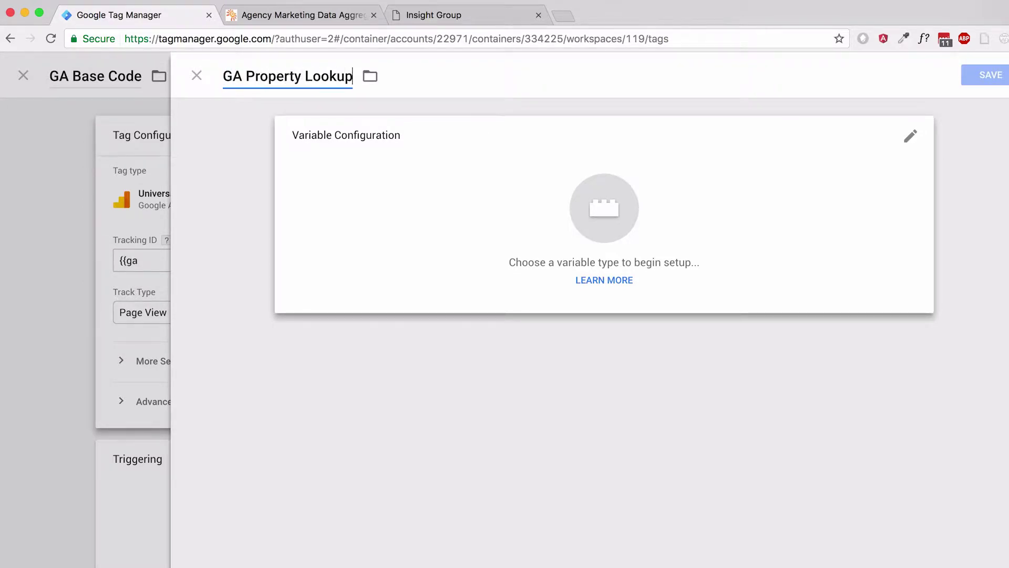
pyautogui.click(467, 161)
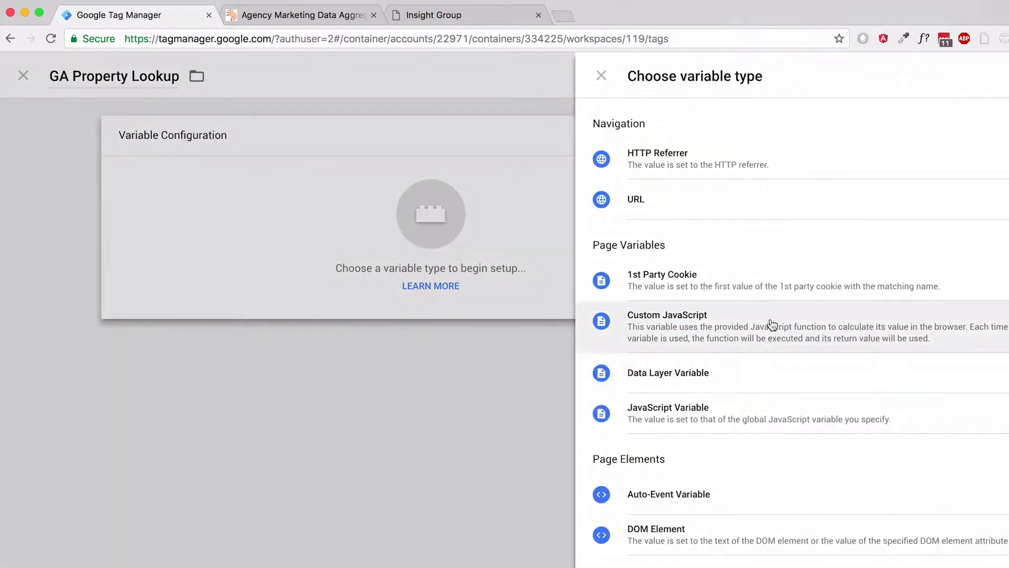
pyautogui.scroll(-2, 720, 385)
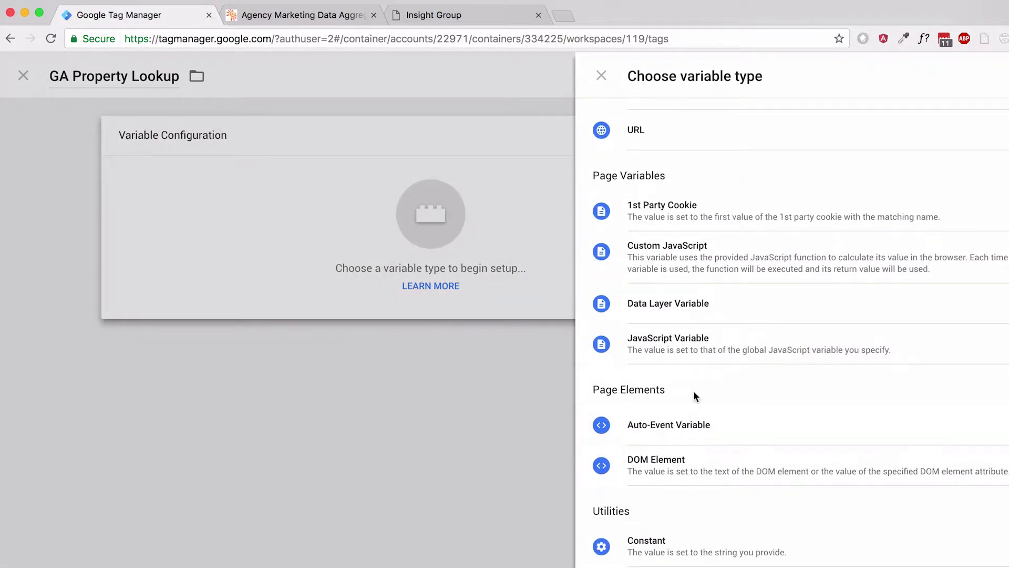
pyautogui.scroll(-5, 689, 350)
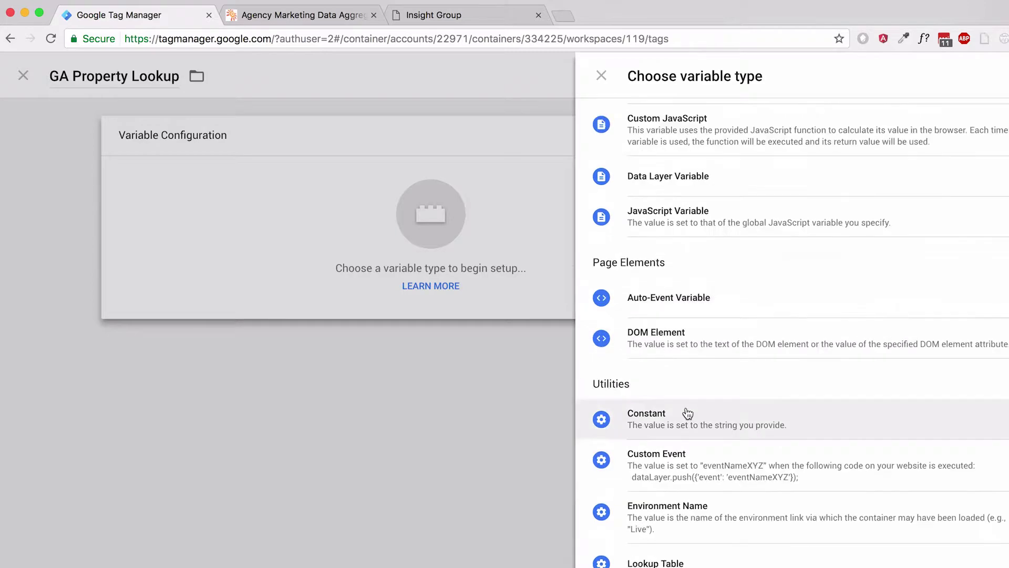
pyautogui.click(680, 451)
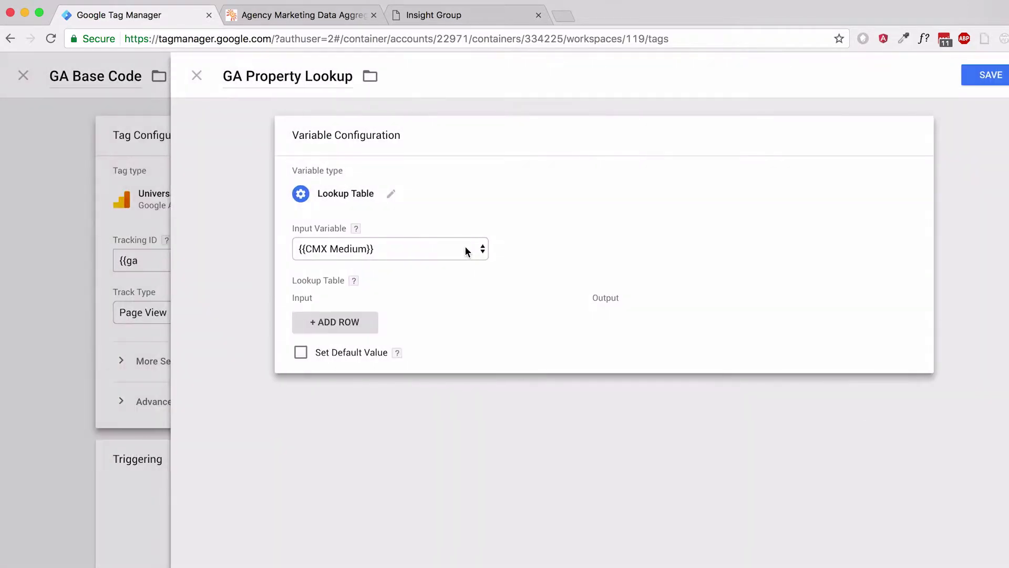
# Step: Set the lookup's Input Variable to {{Page Hostname}} and add two empty Input/Output rows
pyautogui.click(406, 248)
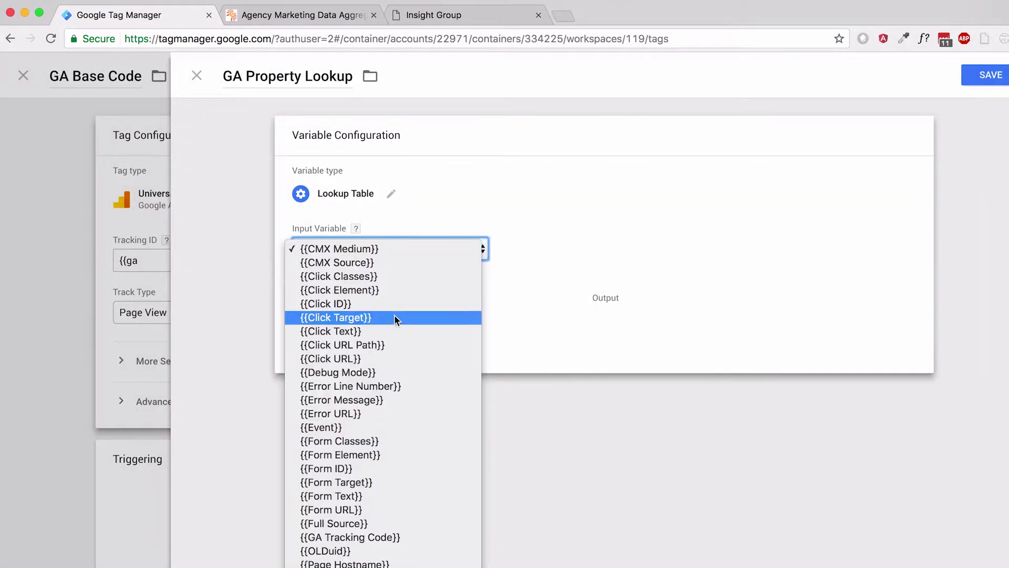
pyautogui.scroll(-2, 403, 310)
pyautogui.scroll(-3, 402, 314)
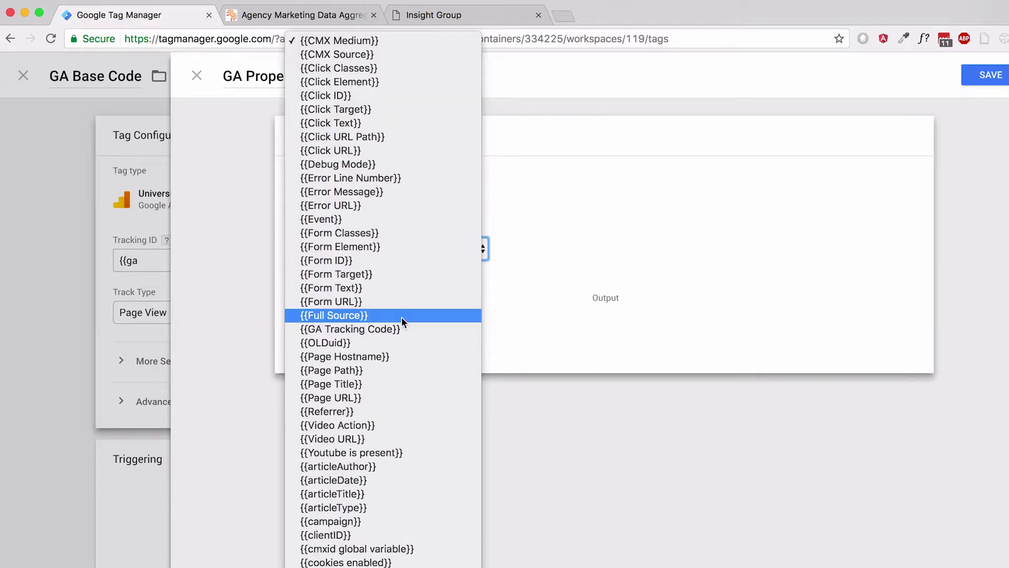
pyautogui.click(386, 354)
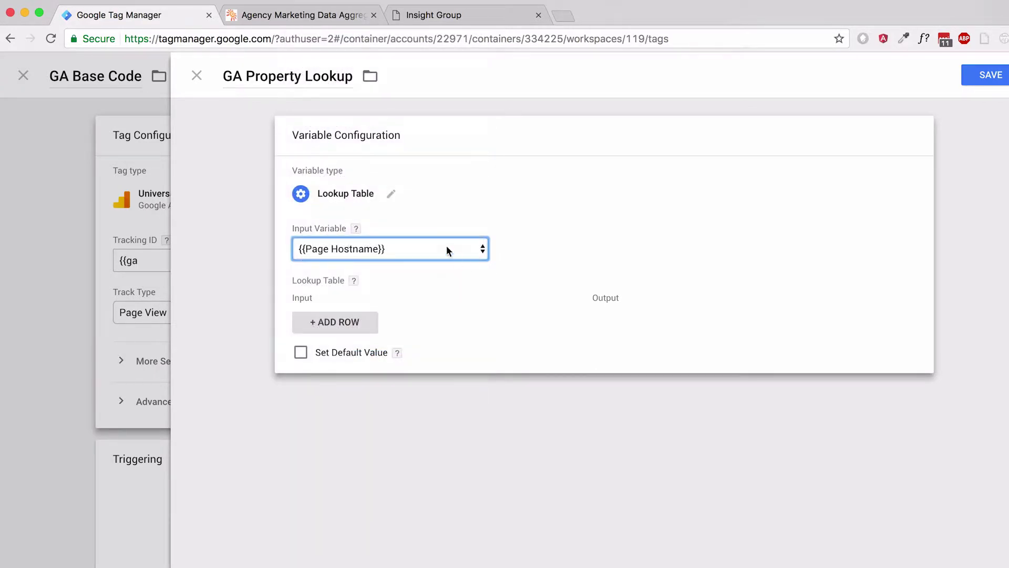
pyautogui.click(347, 319)
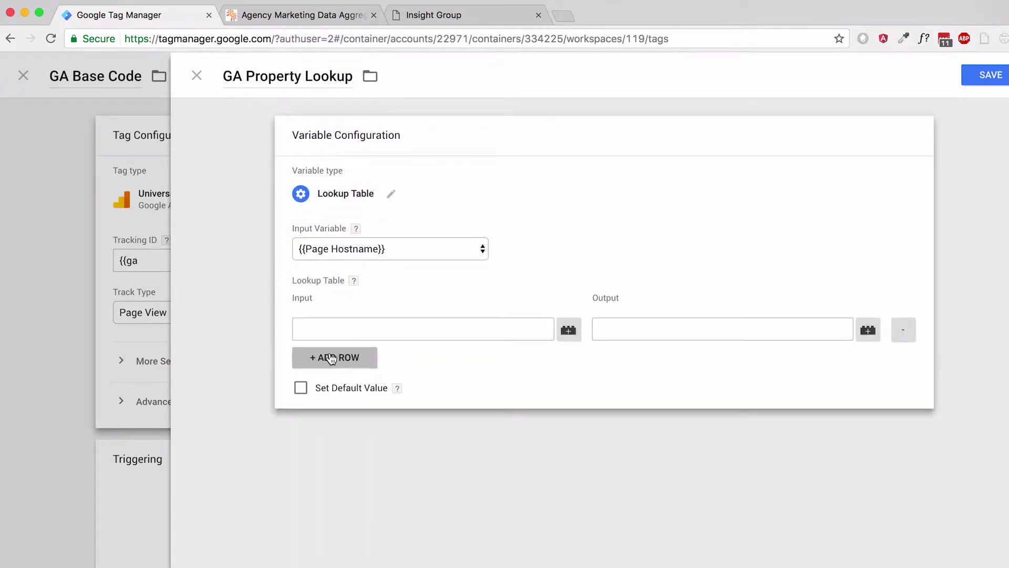
pyautogui.click(329, 361)
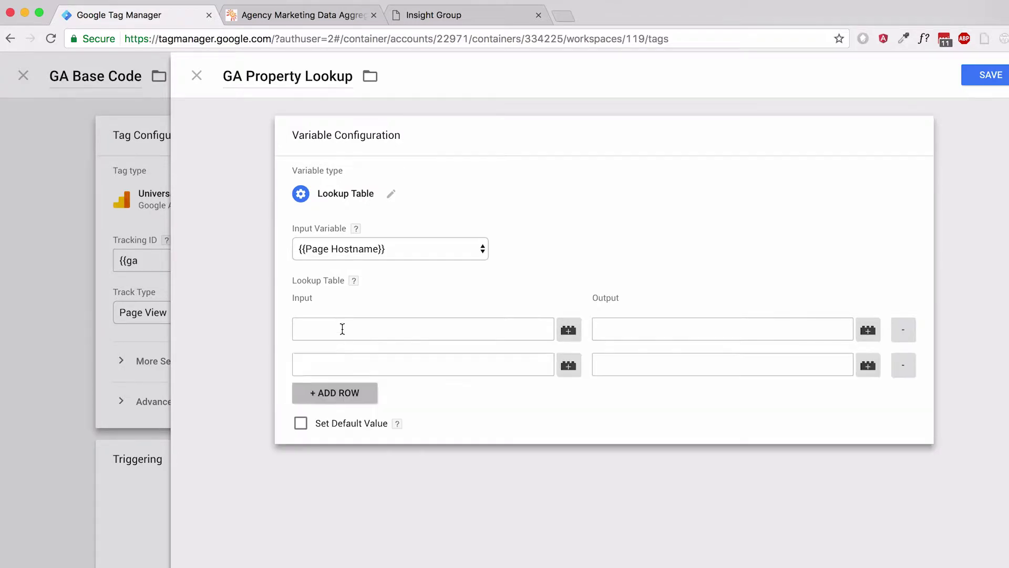
pyautogui.click(471, 338)
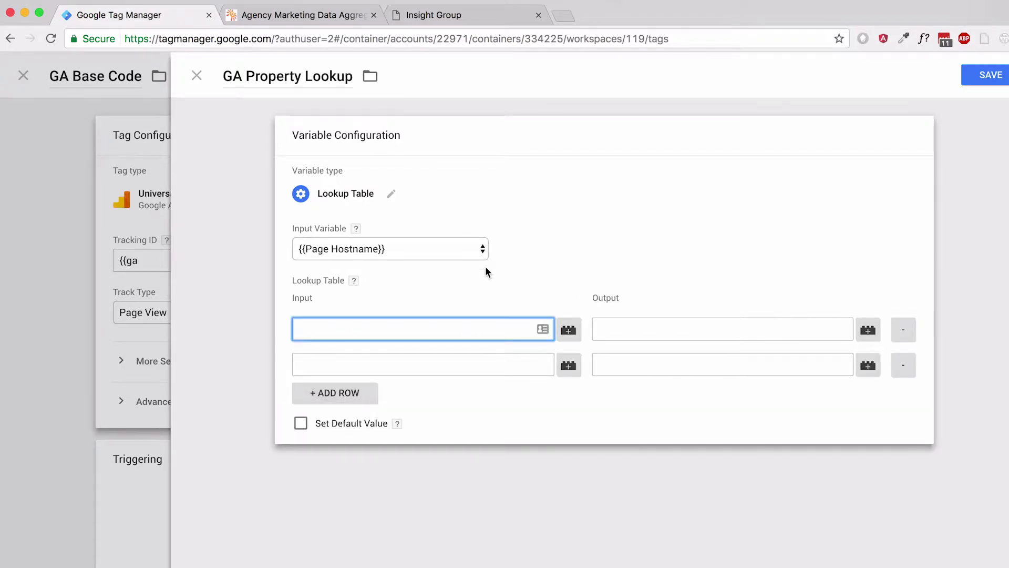
# Step: Copy the Alight Analytics Page Hostname alightanalytics.com from preview Variables into the first lookup row
pyautogui.click(308, 14)
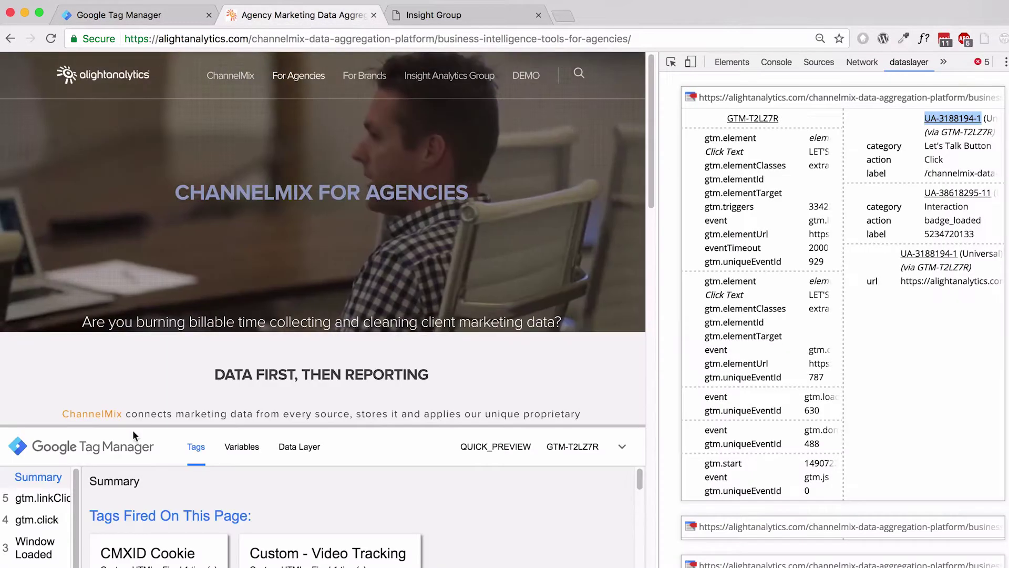
pyautogui.click(237, 447)
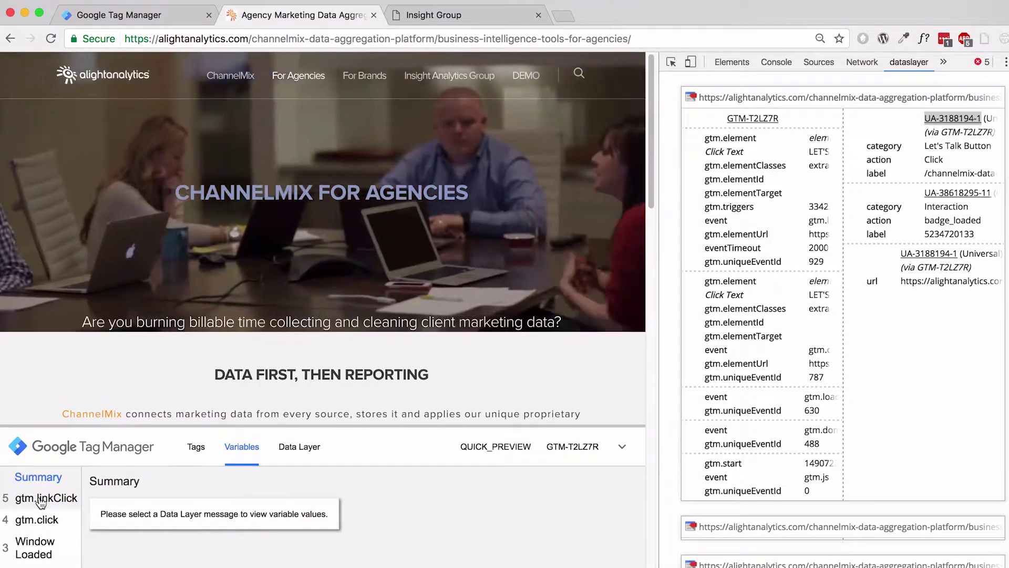
pyautogui.click(42, 499)
pyautogui.scroll(-10, 300, 500)
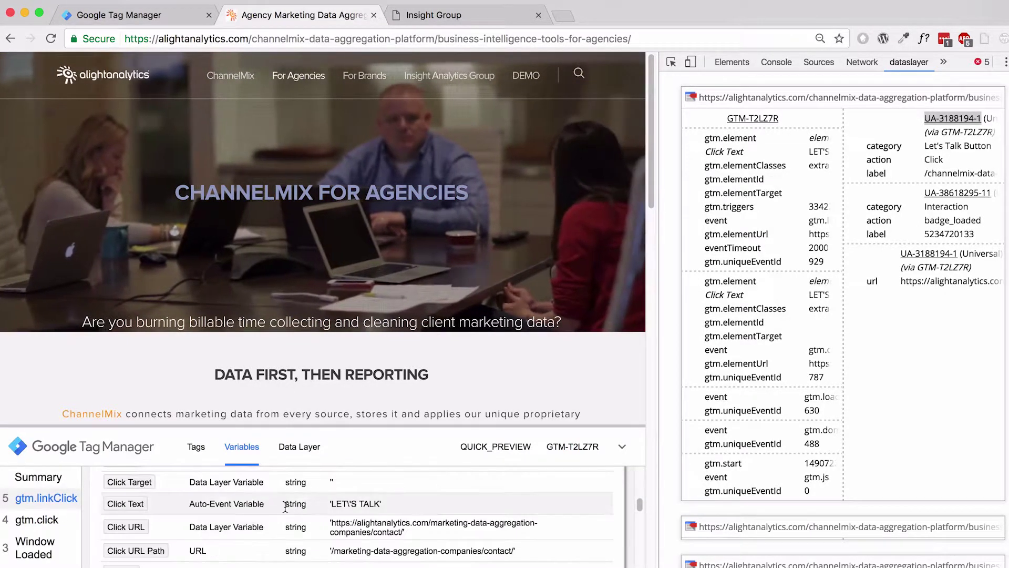
pyautogui.scroll(-15, 294, 509)
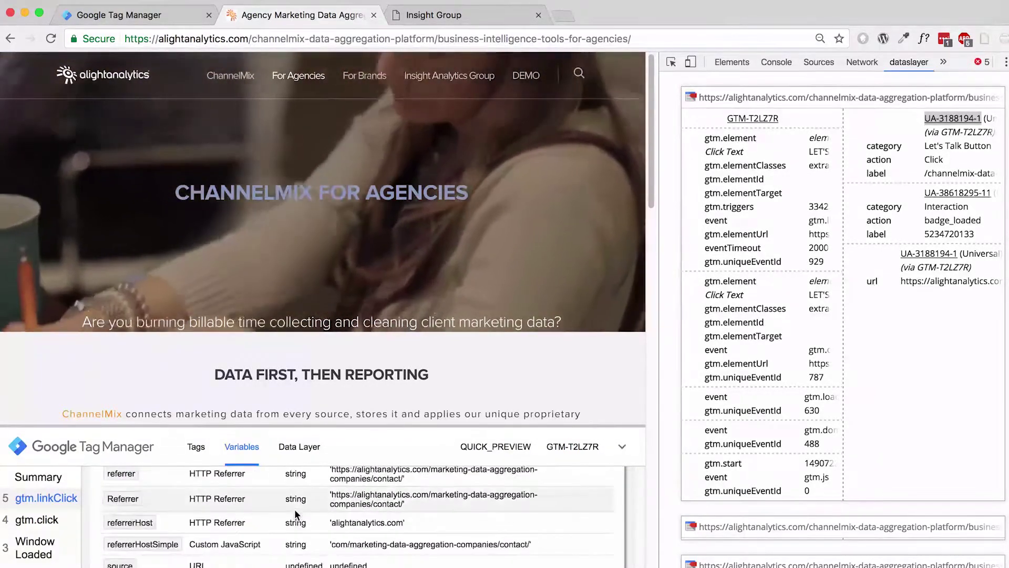
pyautogui.scroll(10, 353, 555)
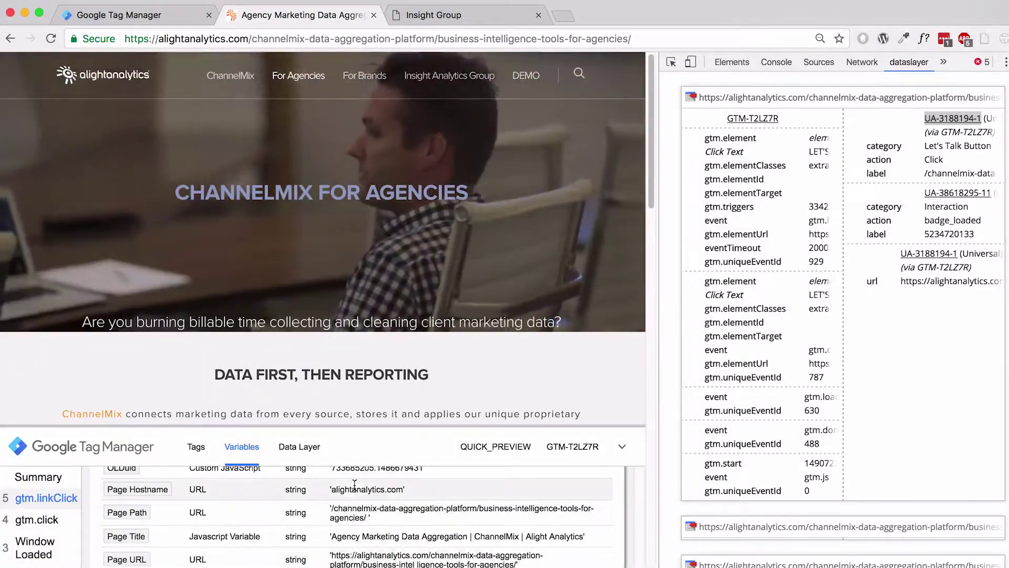
pyautogui.doubleClick(354, 488)
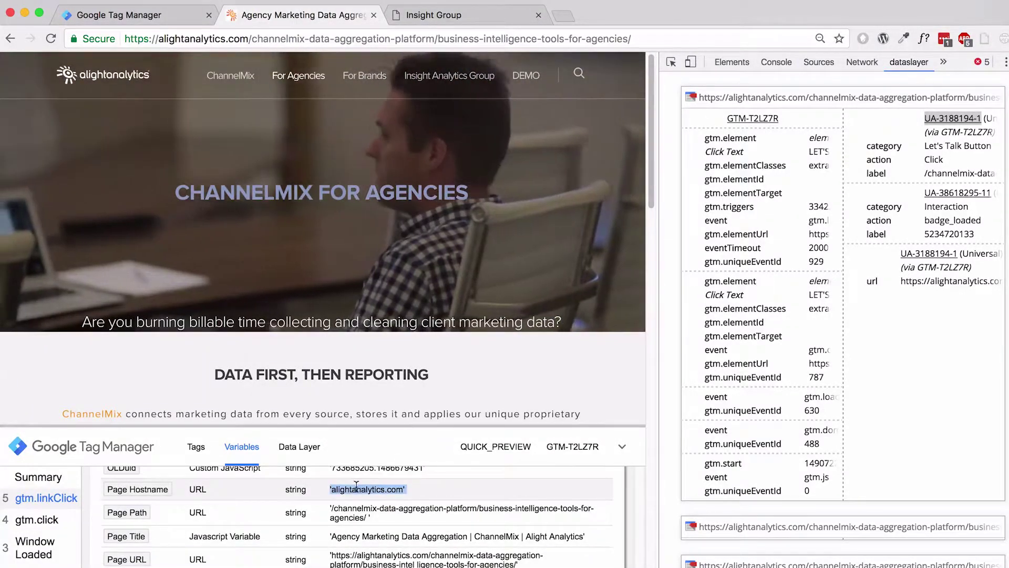
pyautogui.click(403, 490)
pyautogui.moveTo(403, 490); pyautogui.dragTo(331, 489)
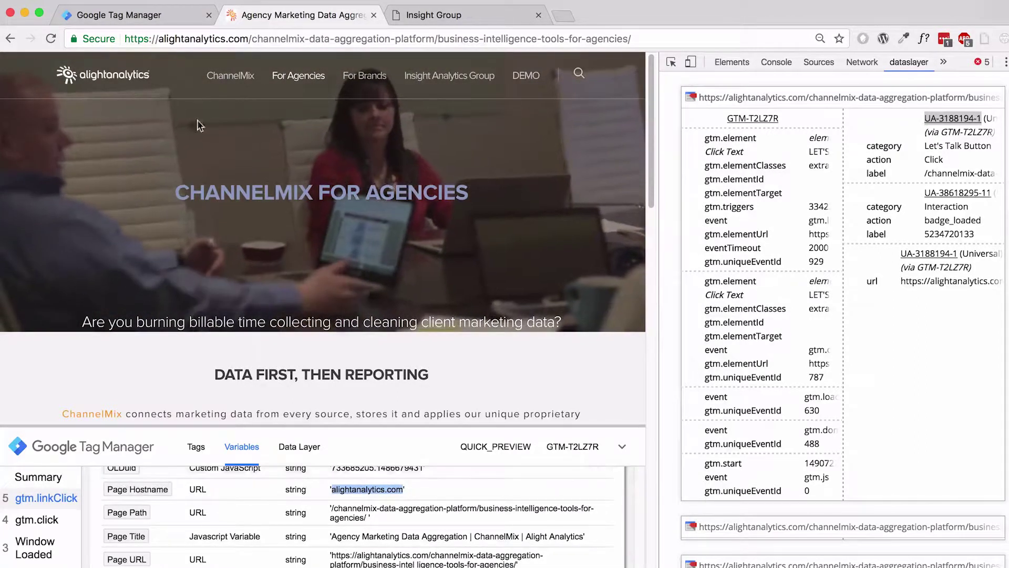
pyautogui.click(149, 17)
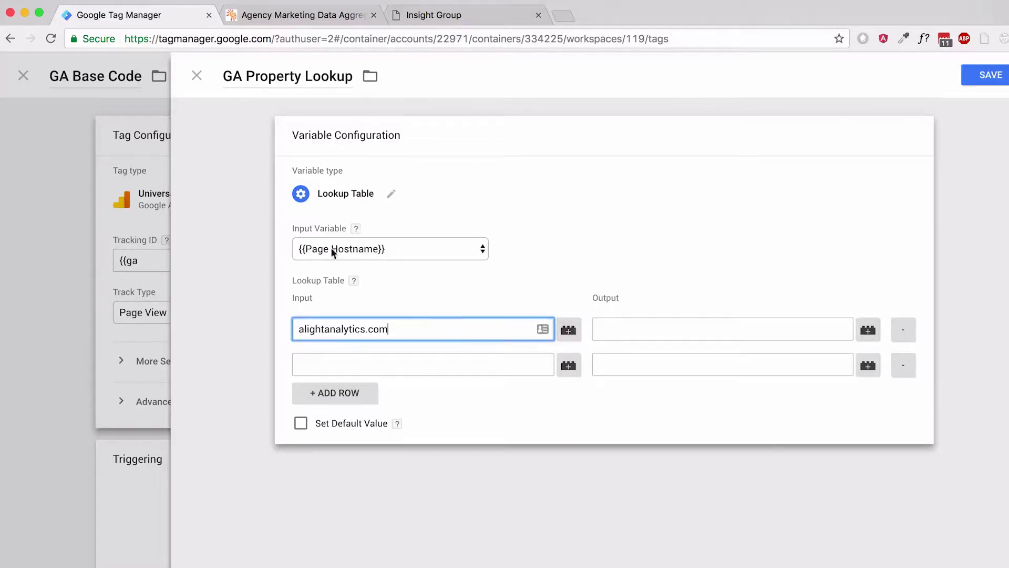
# Step: Copy UA-3188194-1 from the Alight Analytics site and enter it as the first row's Output
pyautogui.click(305, 14)
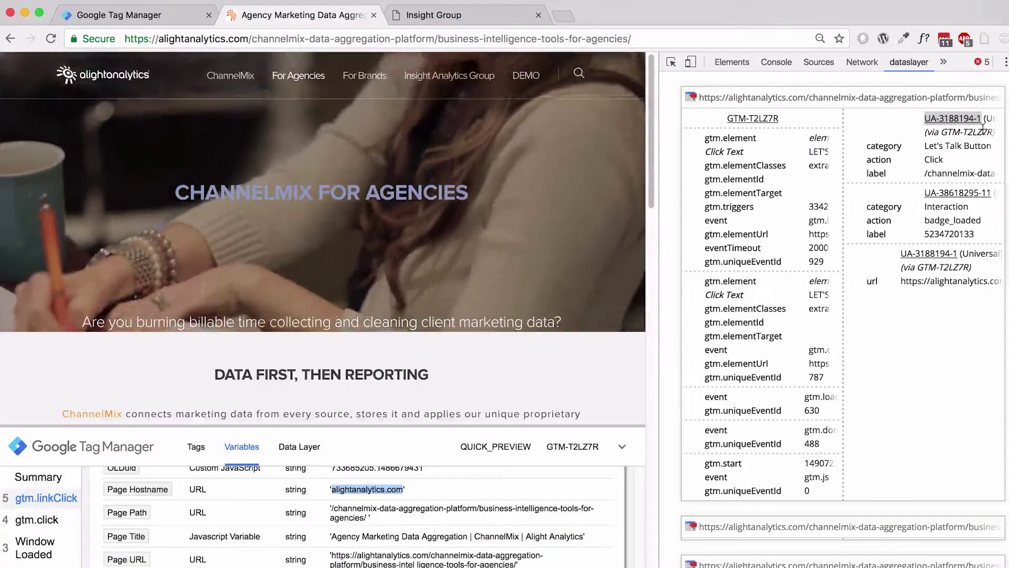
pyautogui.rightClick(966, 120)
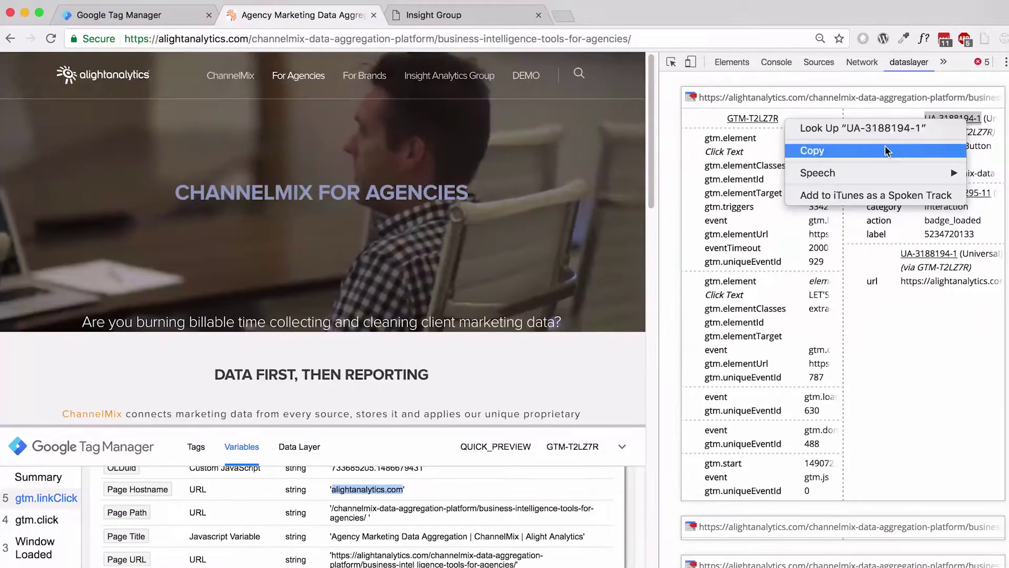
pyautogui.click(886, 151)
pyautogui.click(152, 16)
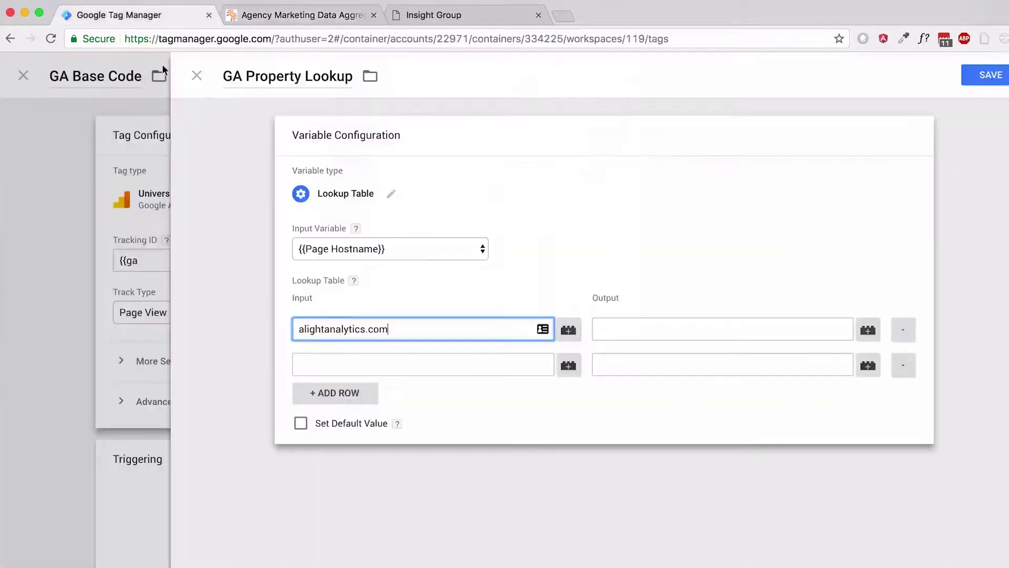
pyautogui.click(668, 330)
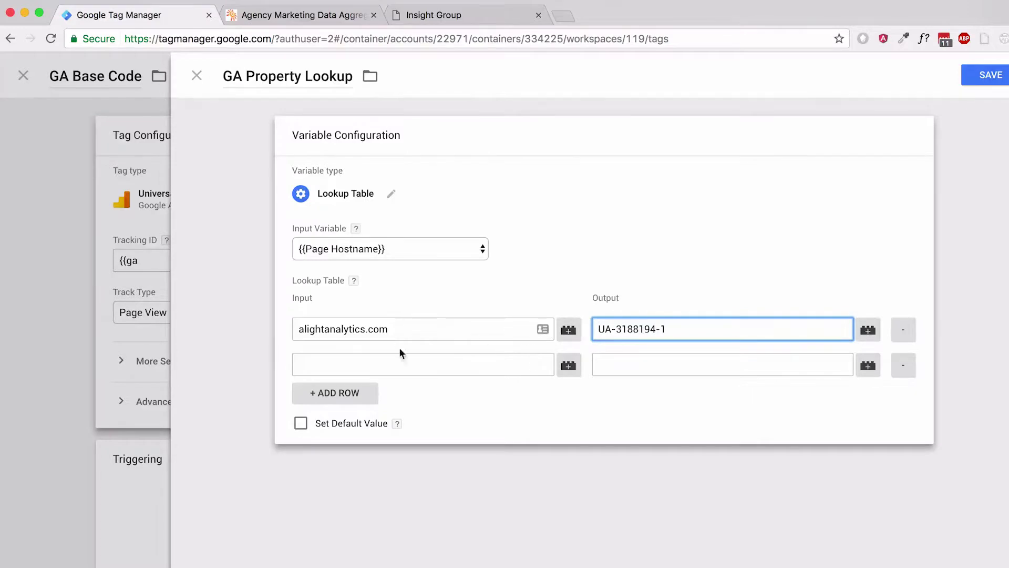
pyautogui.click(423, 15)
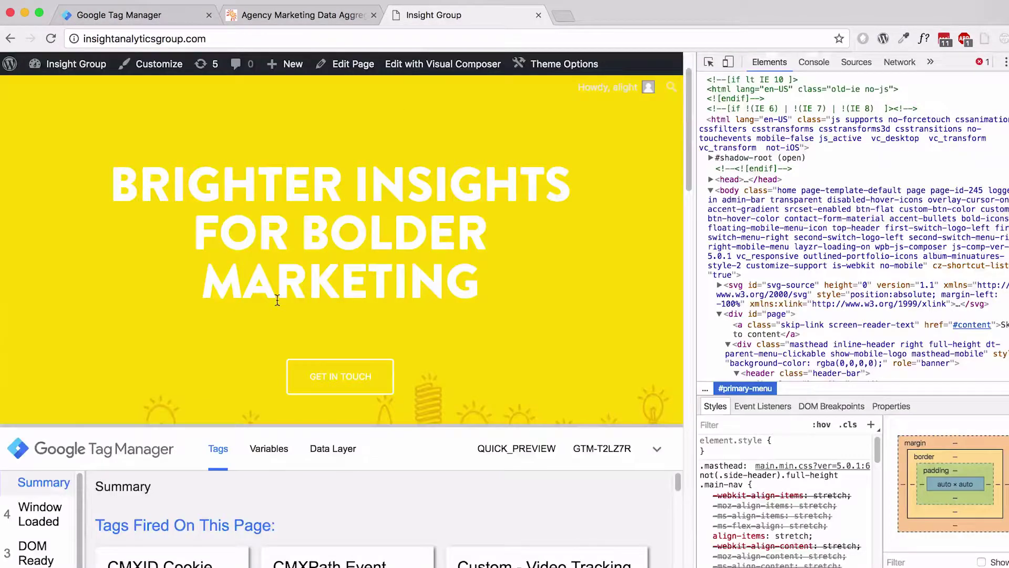
# Step: Copy Insight Group's Page Hostname insightanalyticsgroup.com from the Window Loaded event's preview Variables
pyautogui.click(48, 511)
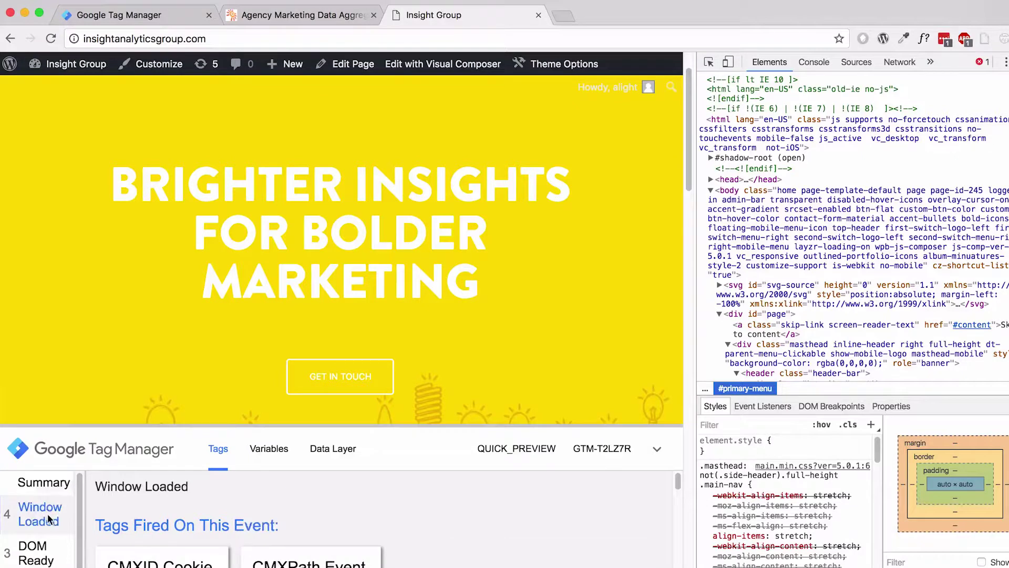
pyautogui.click(284, 451)
pyautogui.scroll(-10, 323, 534)
pyautogui.scroll(-10, 322, 534)
pyautogui.scroll(3, 331, 531)
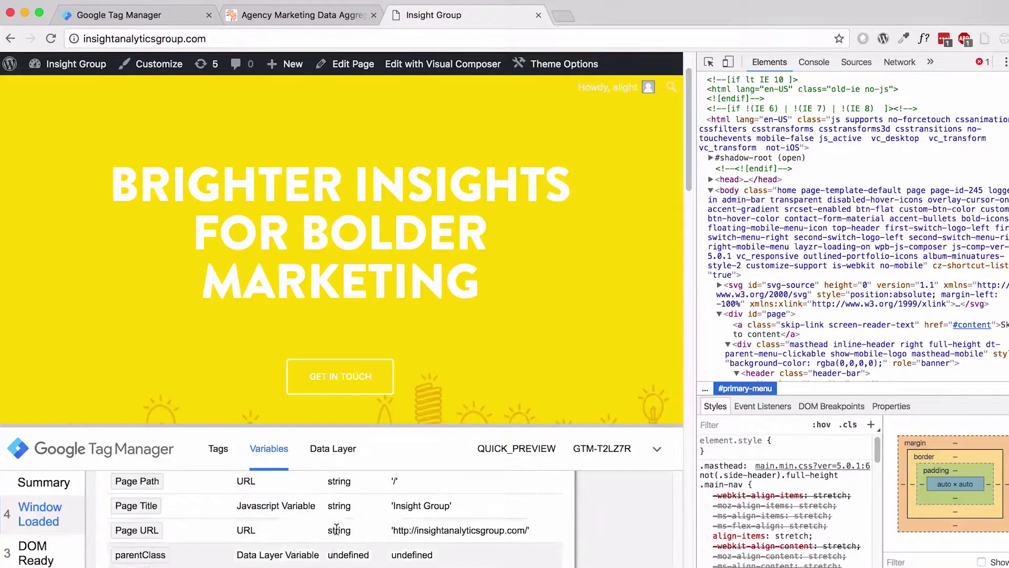
pyautogui.scroll(2, 368, 533)
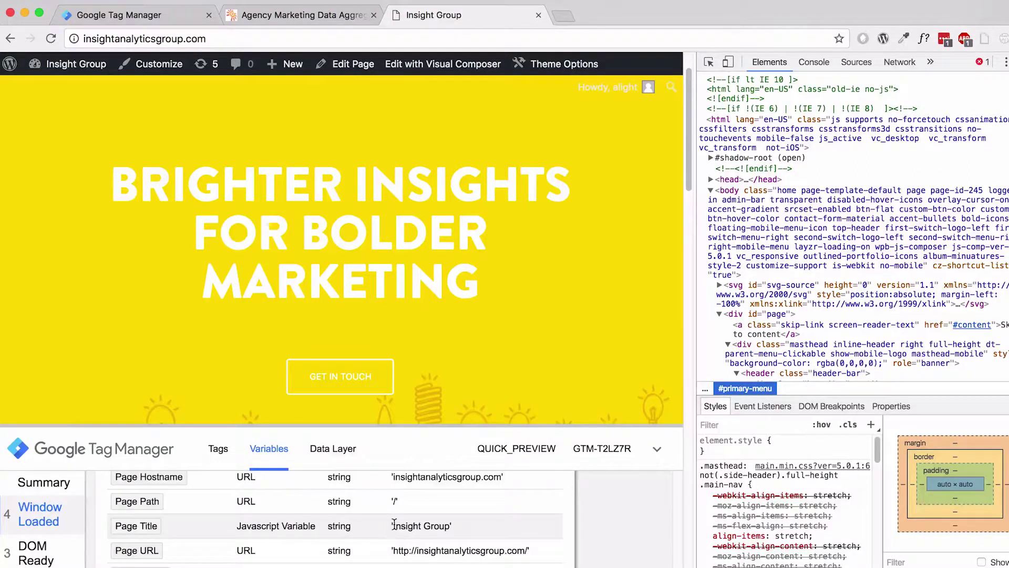
pyautogui.scroll(2, 395, 527)
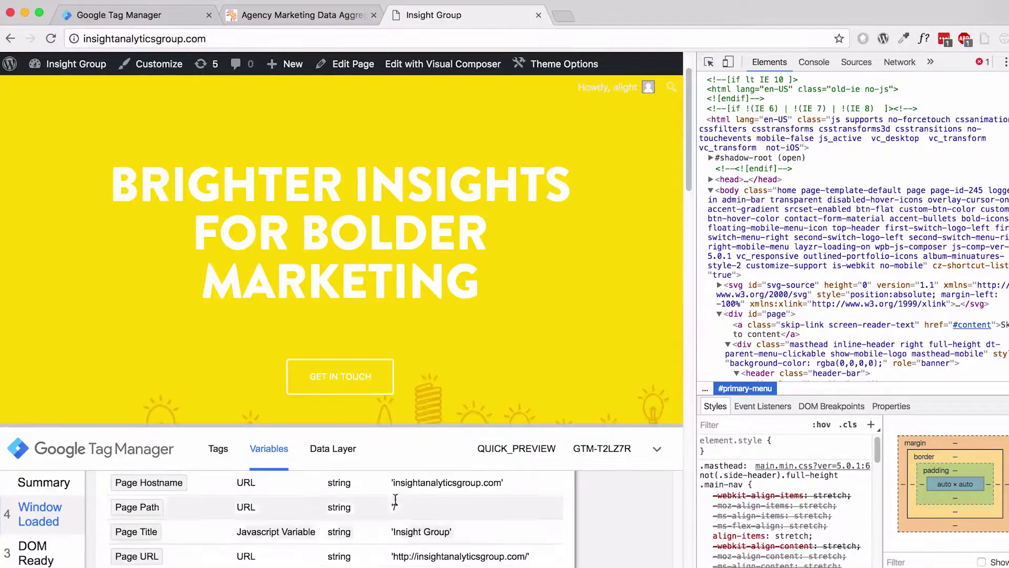
pyautogui.moveTo(392, 482); pyautogui.dragTo(489, 494)
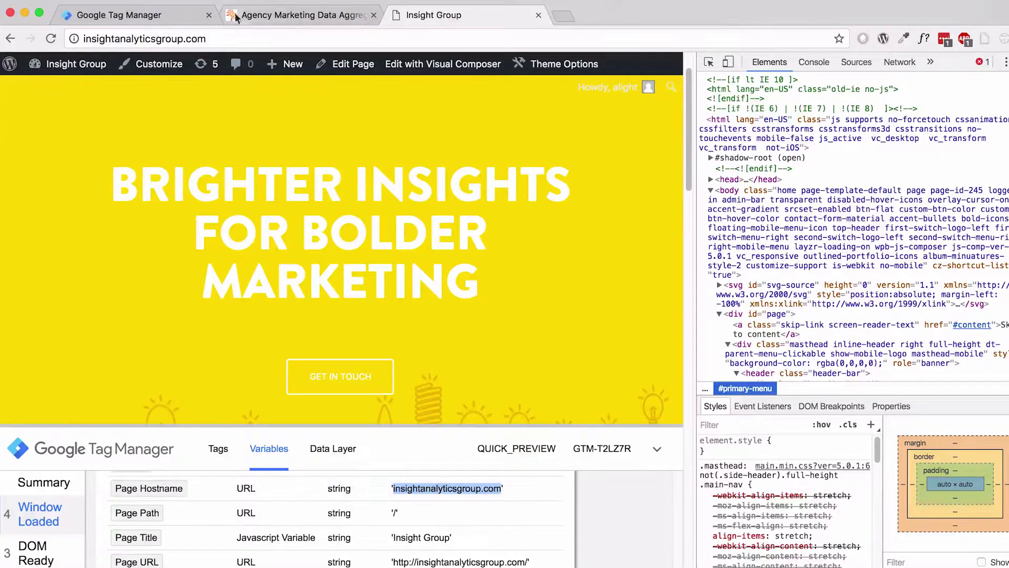
pyautogui.click(168, 15)
# Step: Map insightanalyticsgroup.com to UA-3188194-2 in the second row and save the variable
pyautogui.click(489, 362)
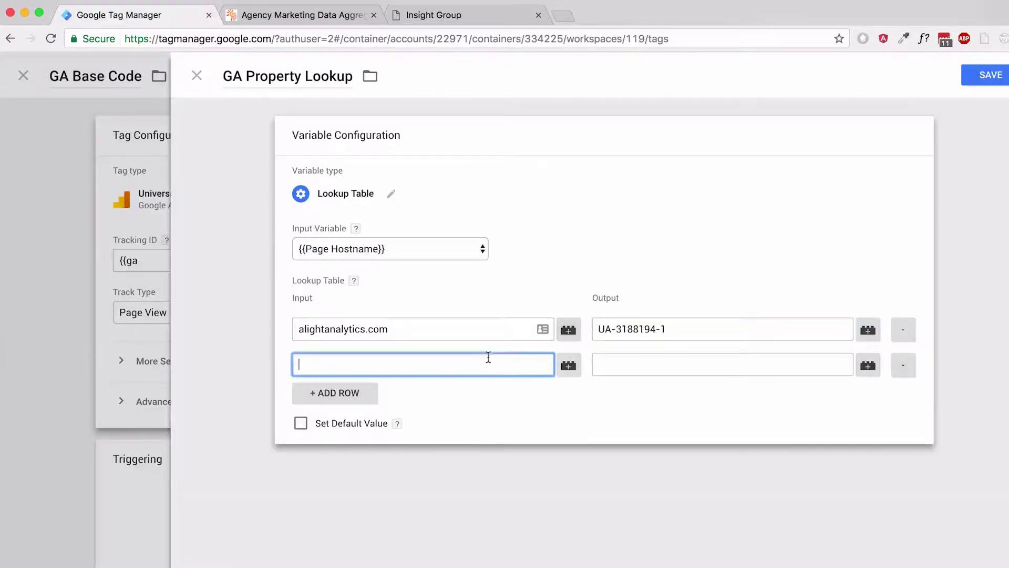
pyautogui.moveTo(687, 331); pyautogui.dragTo(575, 306)
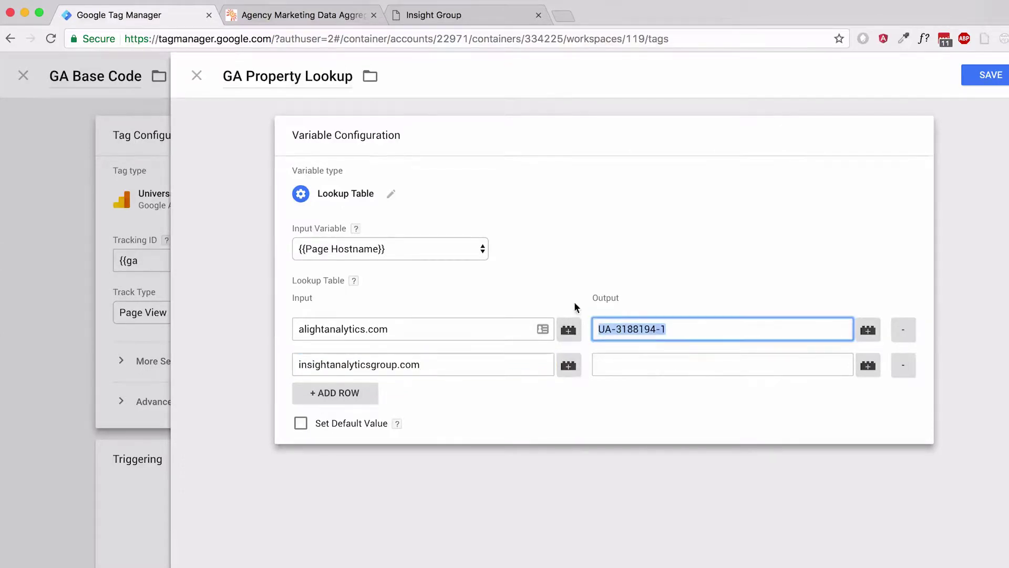
pyautogui.click(683, 362)
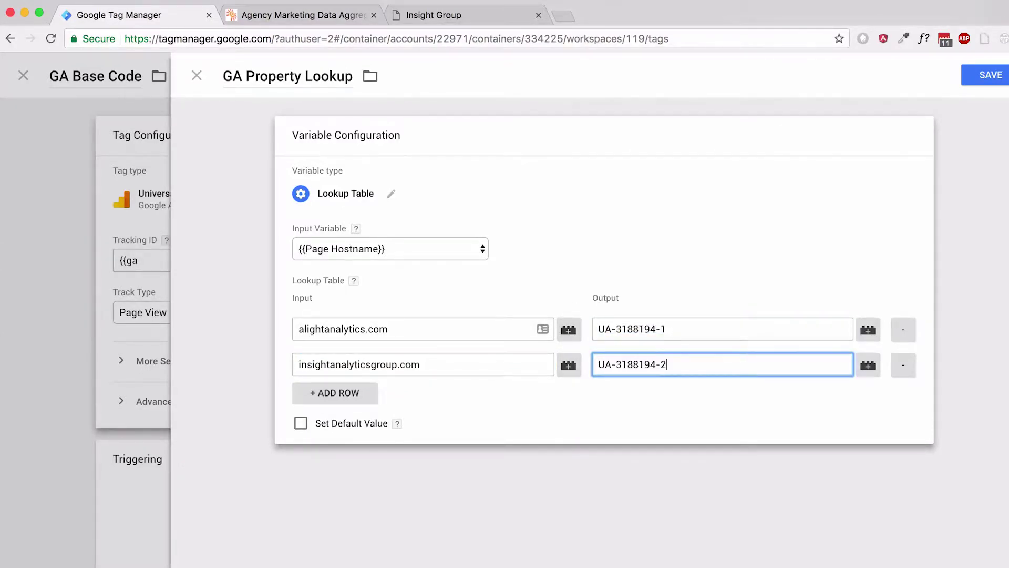
pyautogui.click(976, 79)
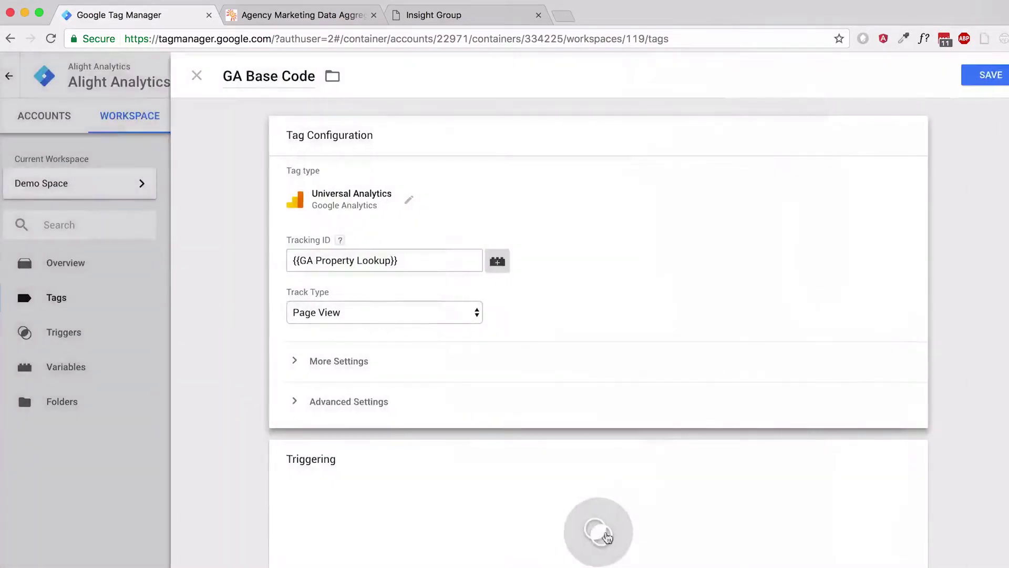
# Step: Give GA Base Code the All Pages trigger and save the tag
pyautogui.scroll(-1, 562, 409)
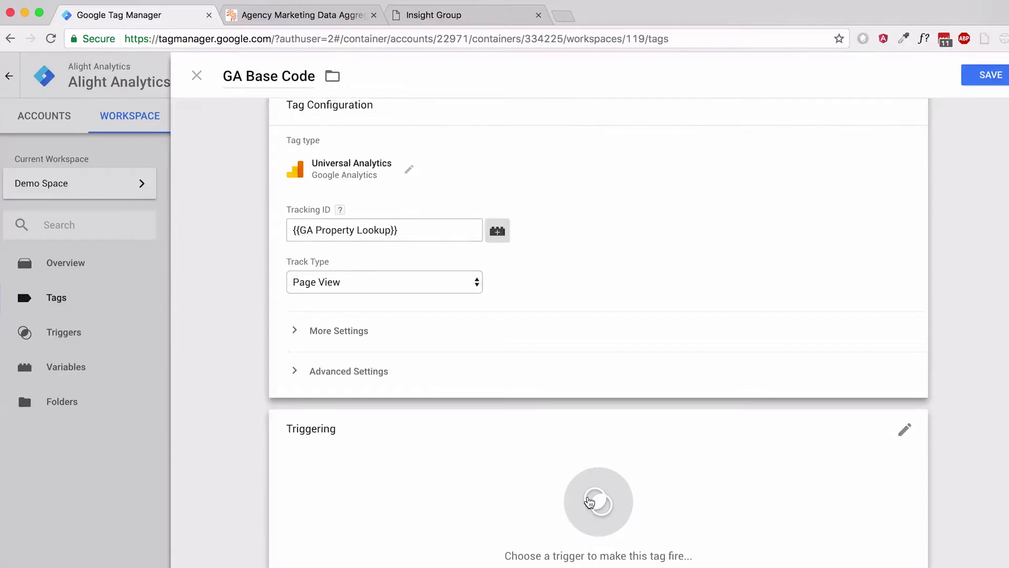
pyautogui.click(589, 502)
pyautogui.scroll(-1, 336, 247)
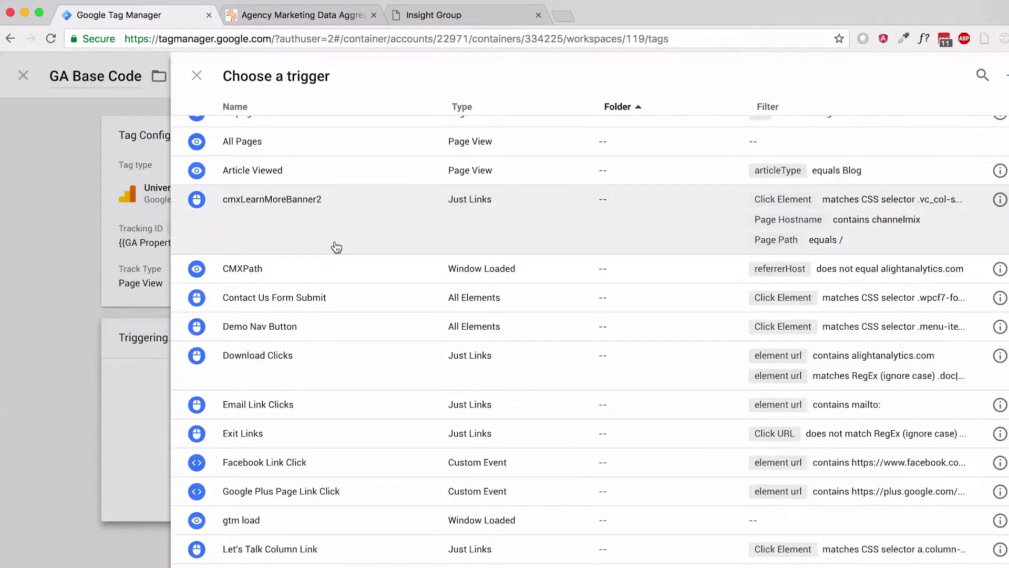
pyautogui.scroll(-10, 336, 247)
pyautogui.scroll(12, 306, 290)
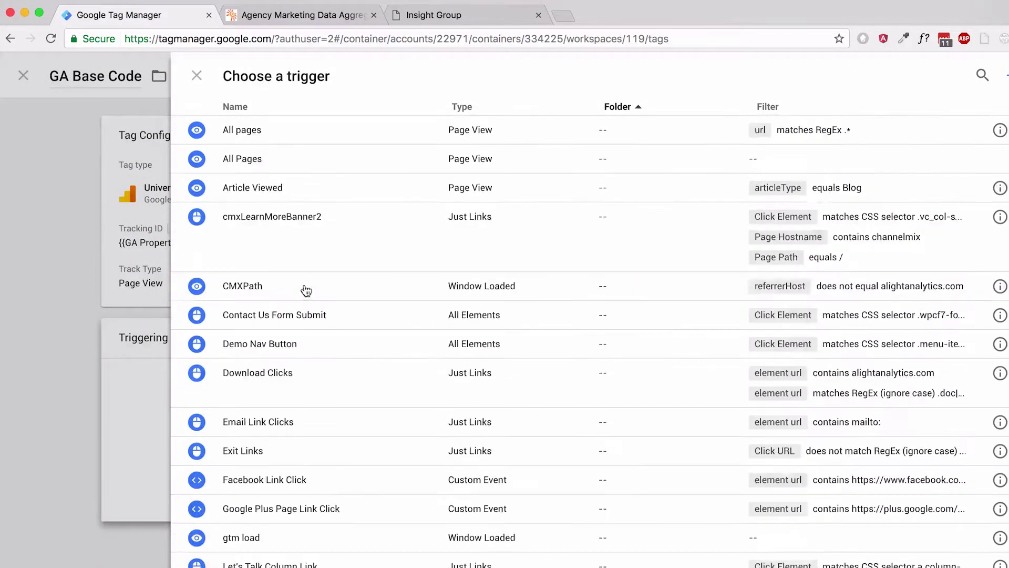
pyautogui.click(288, 160)
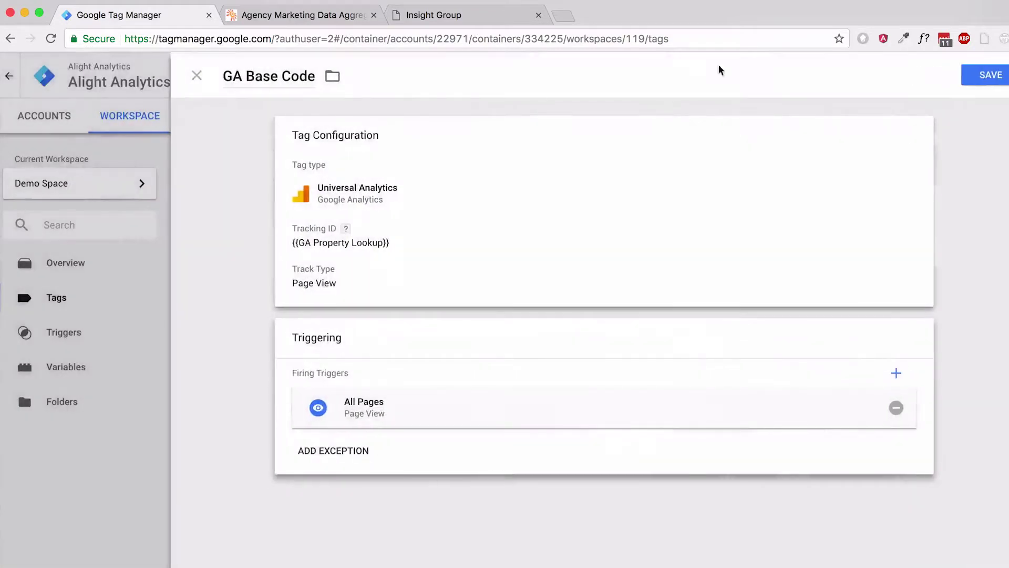
pyautogui.click(1000, 84)
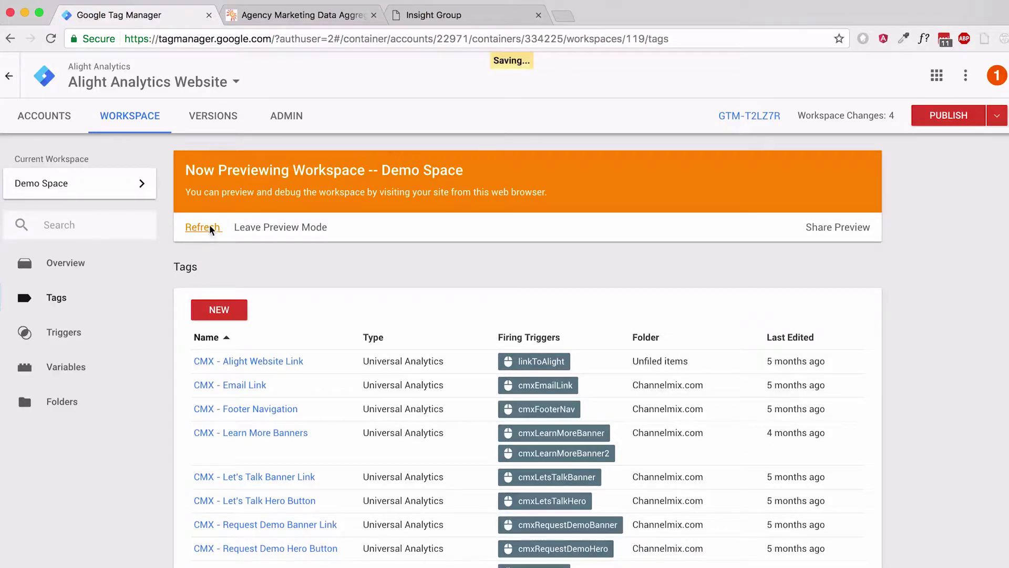
# Step: Confirm GA Base Code fires with UA-3188194-1 on alightanalytics.com, then reload the Insight Group site
pyautogui.click(312, 16)
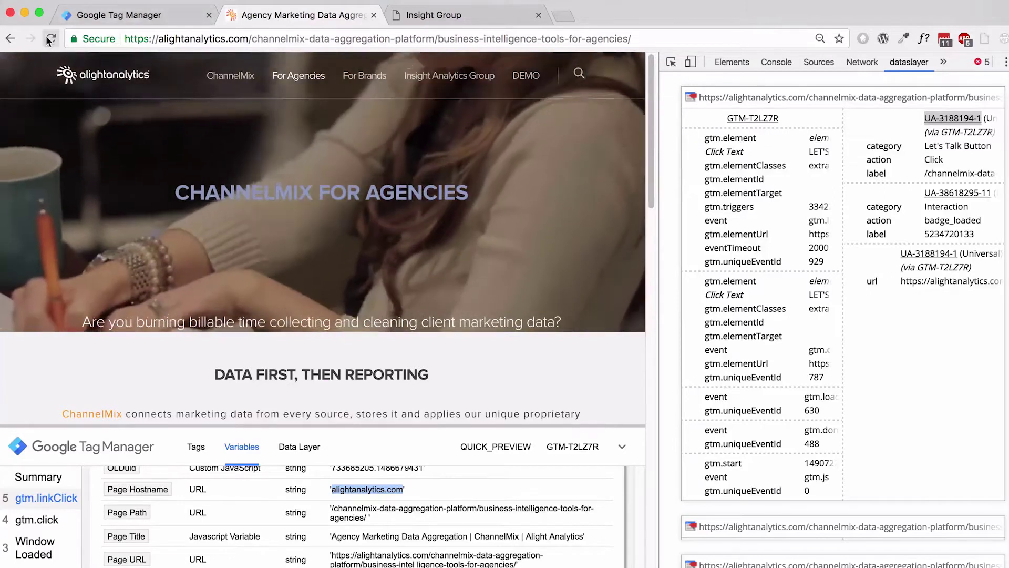
pyautogui.click(50, 39)
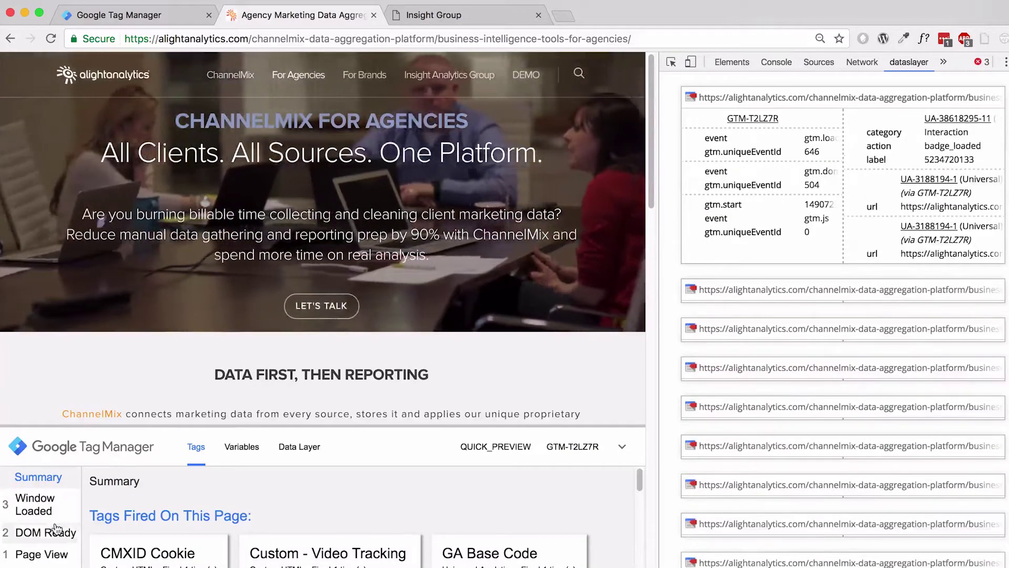
pyautogui.scroll(-1, 263, 505)
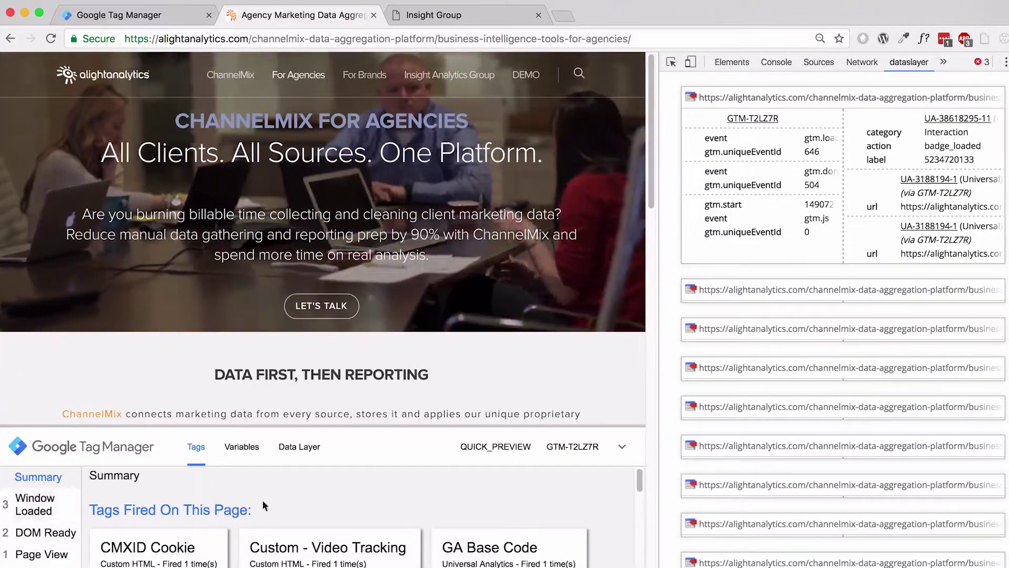
pyautogui.click(508, 543)
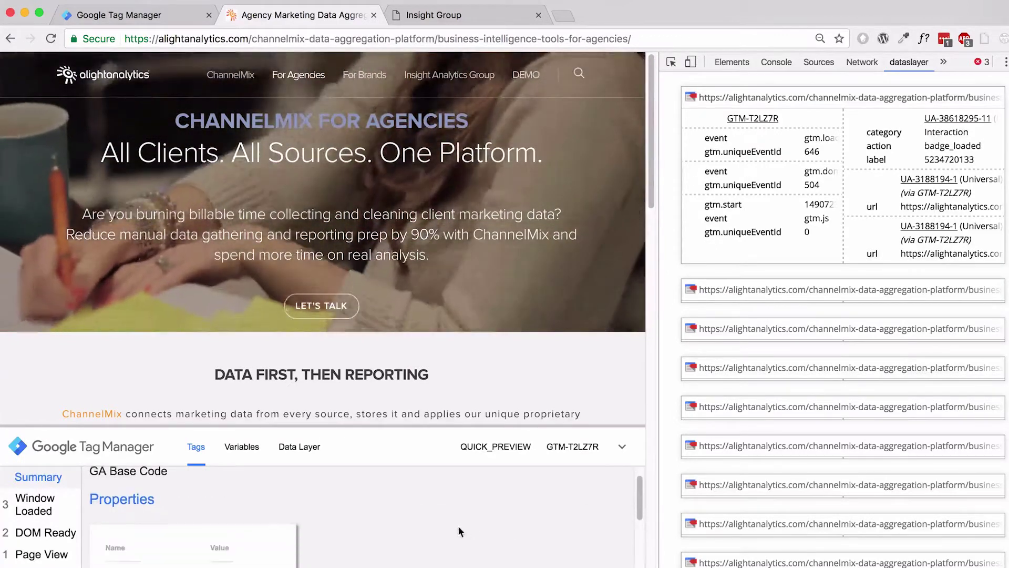
pyautogui.scroll(-3, 410, 520)
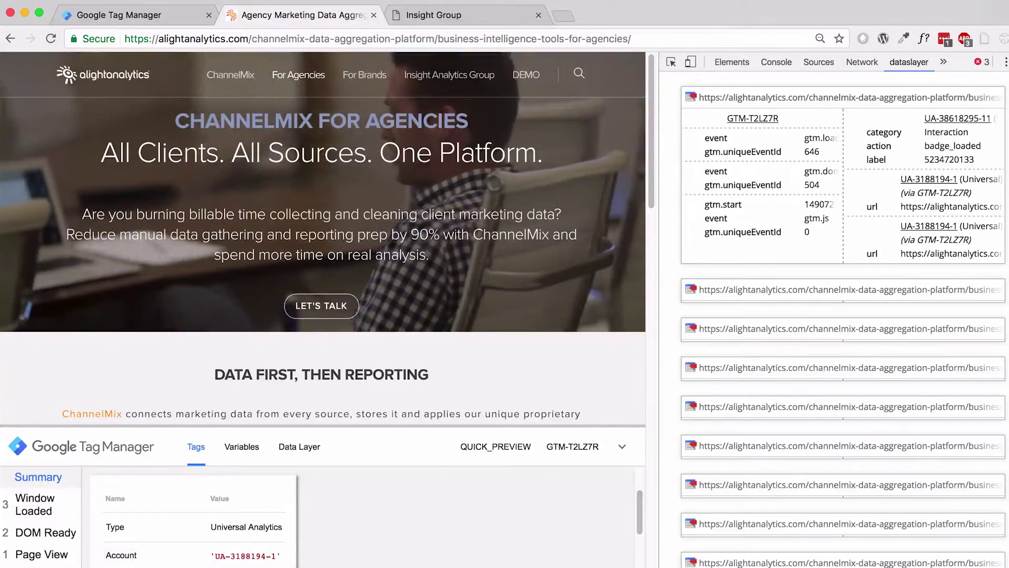
pyautogui.click(462, 15)
pyautogui.click(50, 39)
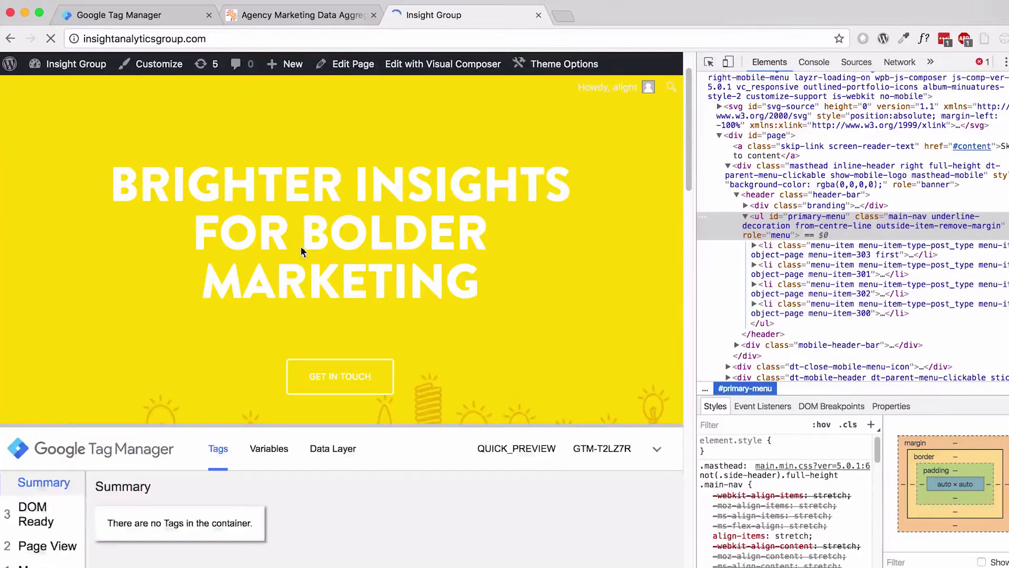
# Step: Inspect the fired GA Base Code tag on Insight Group to confirm account UA-3188194-2
pyautogui.scroll(-5, 304, 532)
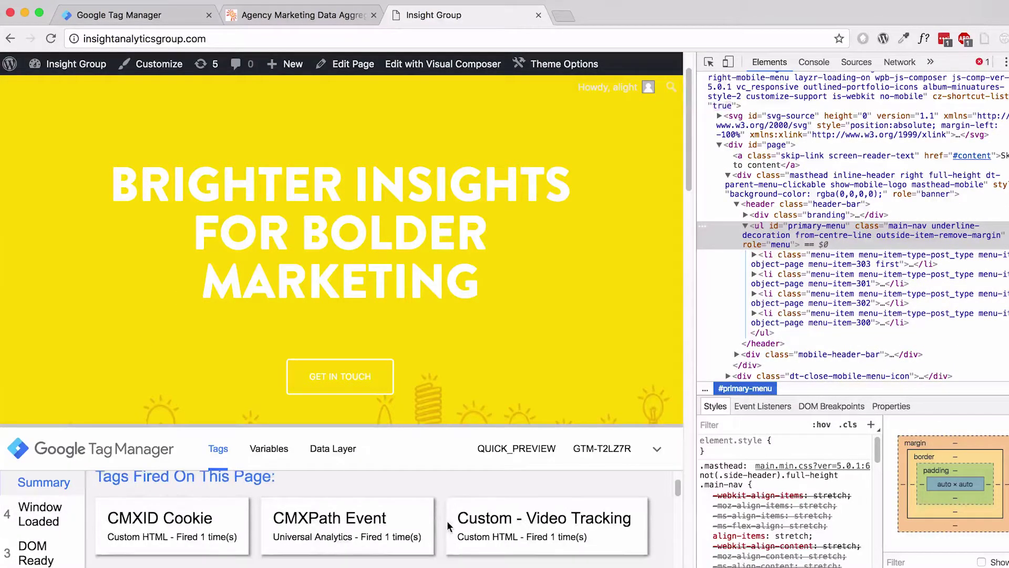
pyautogui.click(193, 525)
pyautogui.scroll(-3, 236, 513)
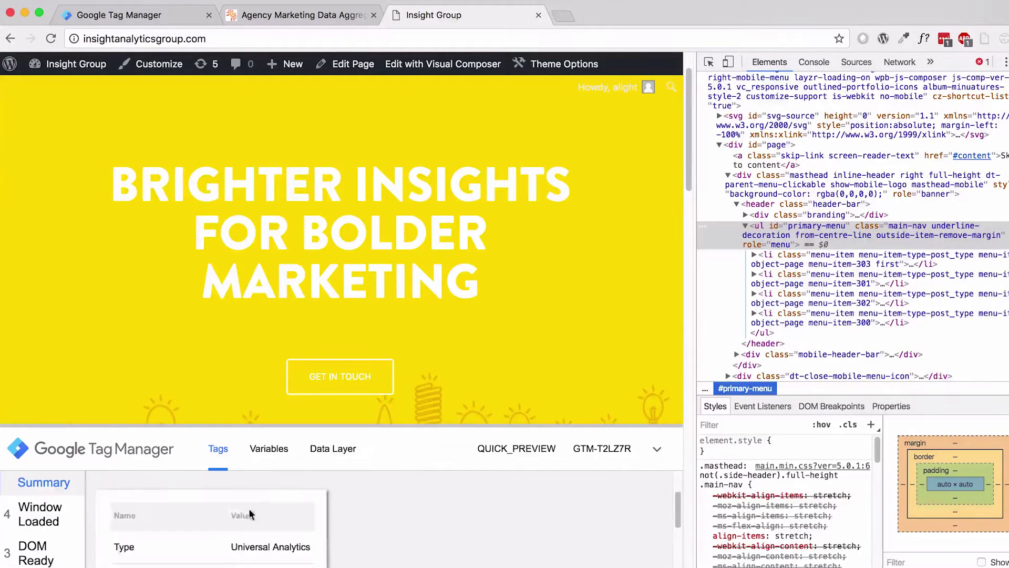